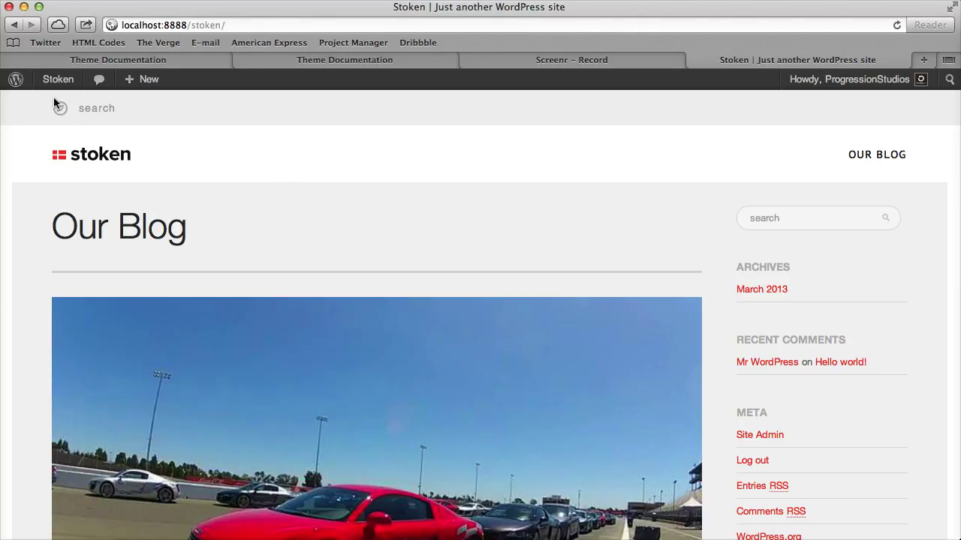
Create a new page titled "Homepage" in the site's admin area and publish it.
click(58, 79)
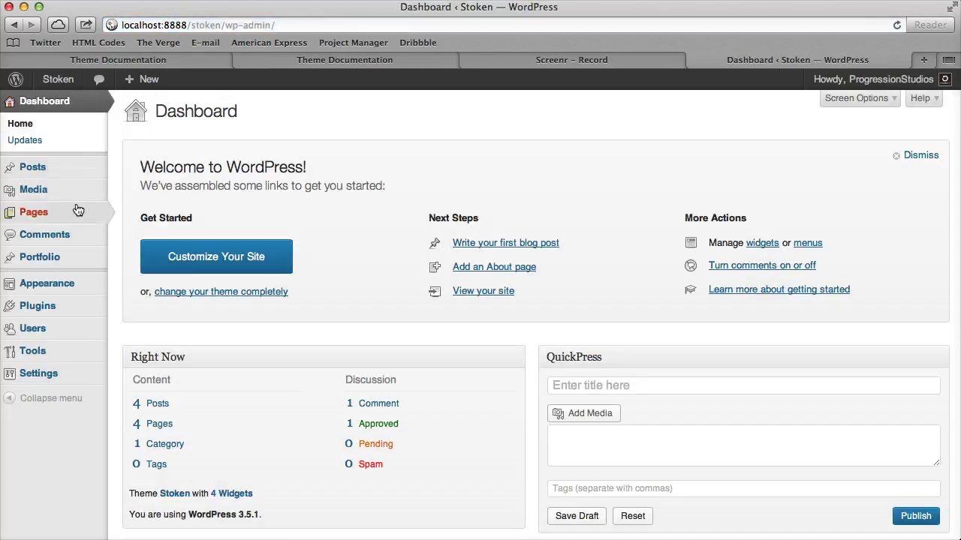
click(78, 211)
click(72, 214)
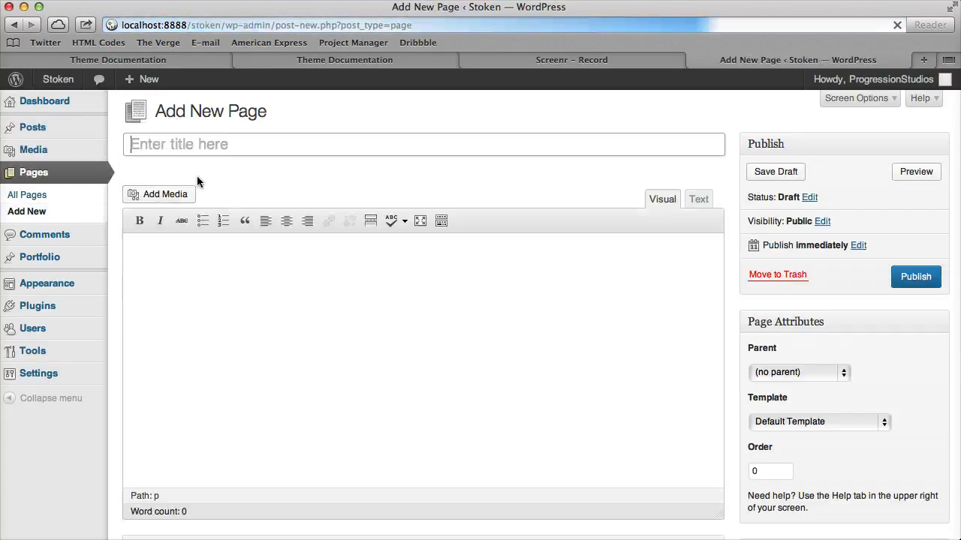
click(194, 143)
text(Hoem)
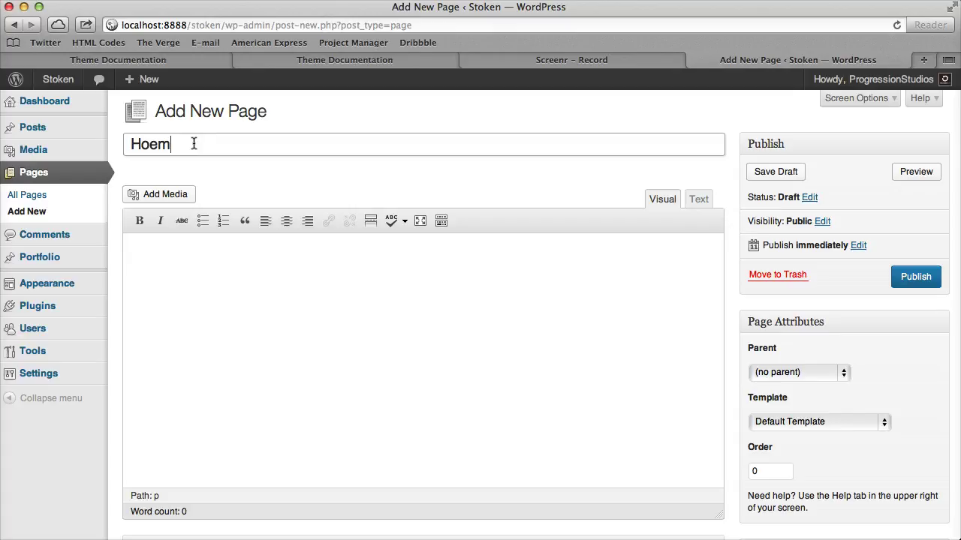
text(epage)
click(425, 281)
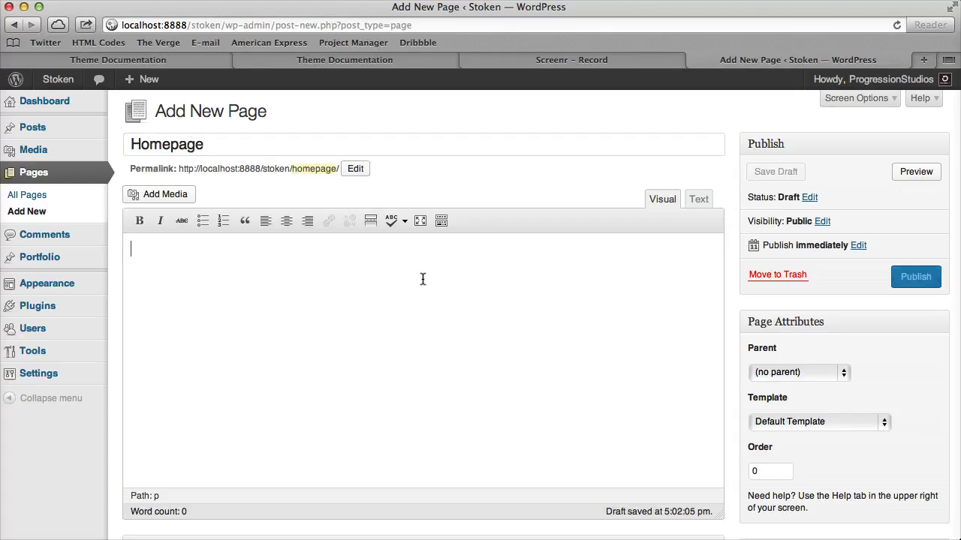
click(916, 277)
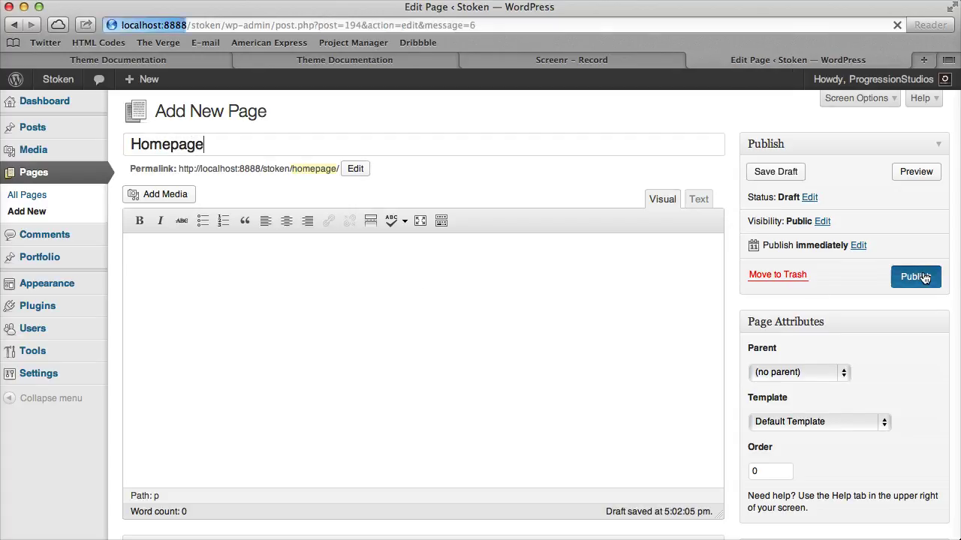
Assign the HomePage template to the Homepage page and update it.
scroll(925, 277, down, 3)
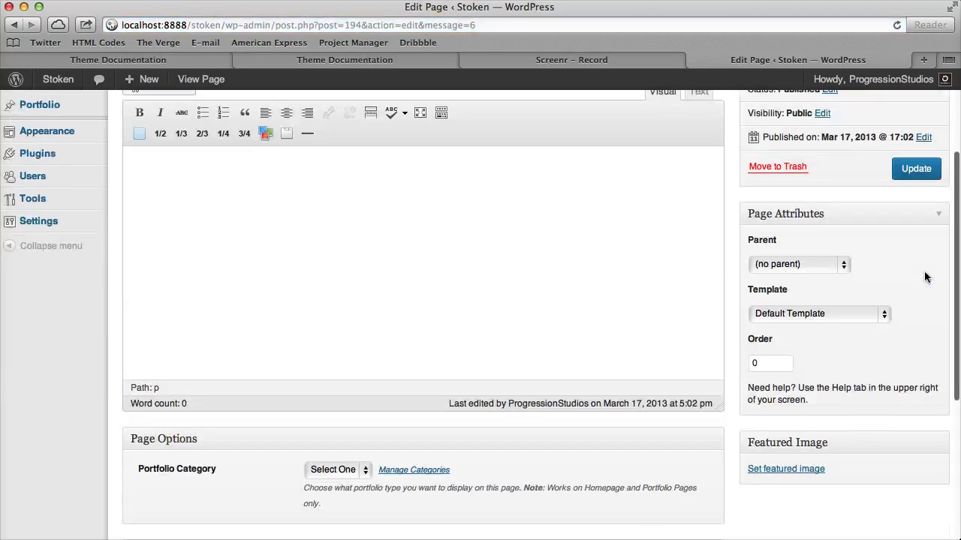
scroll(925, 277, up, 3)
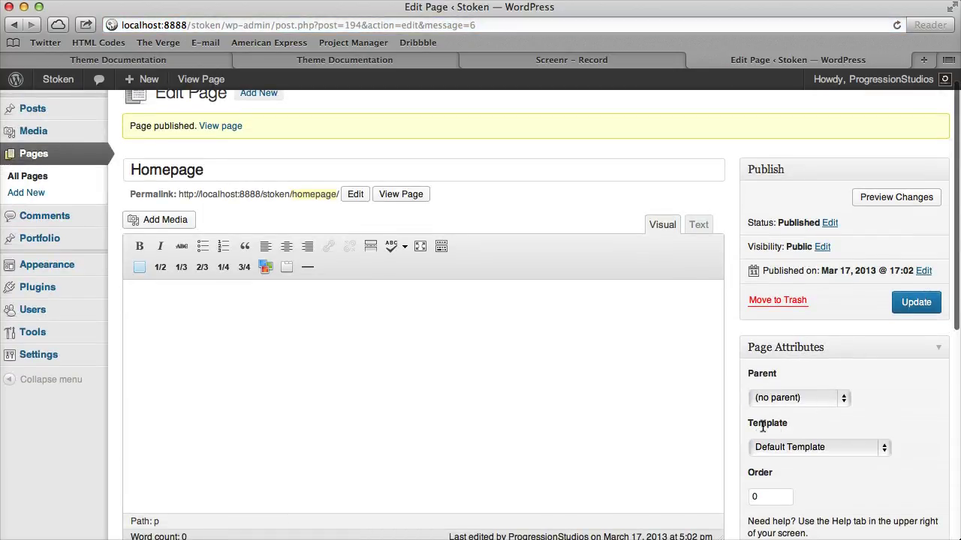
click(781, 447)
click(860, 506)
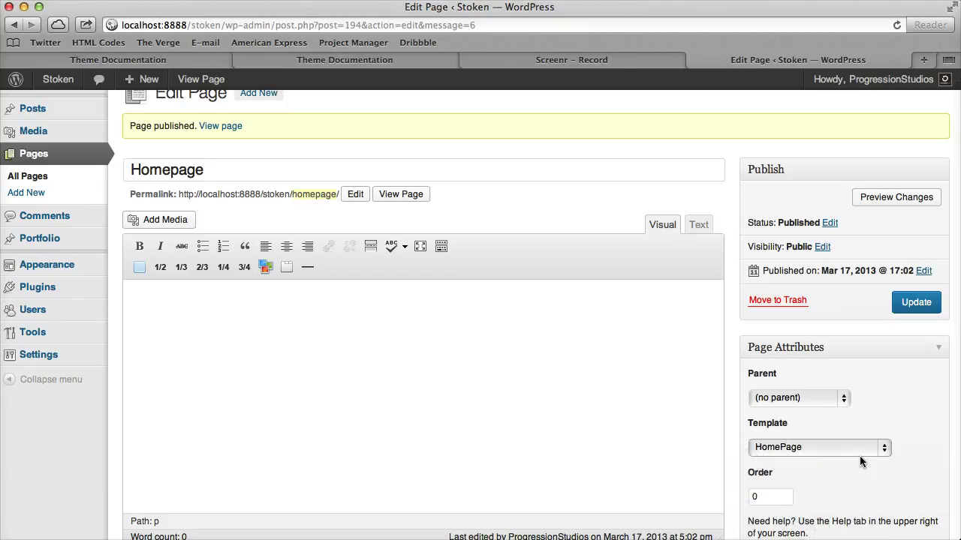
click(915, 308)
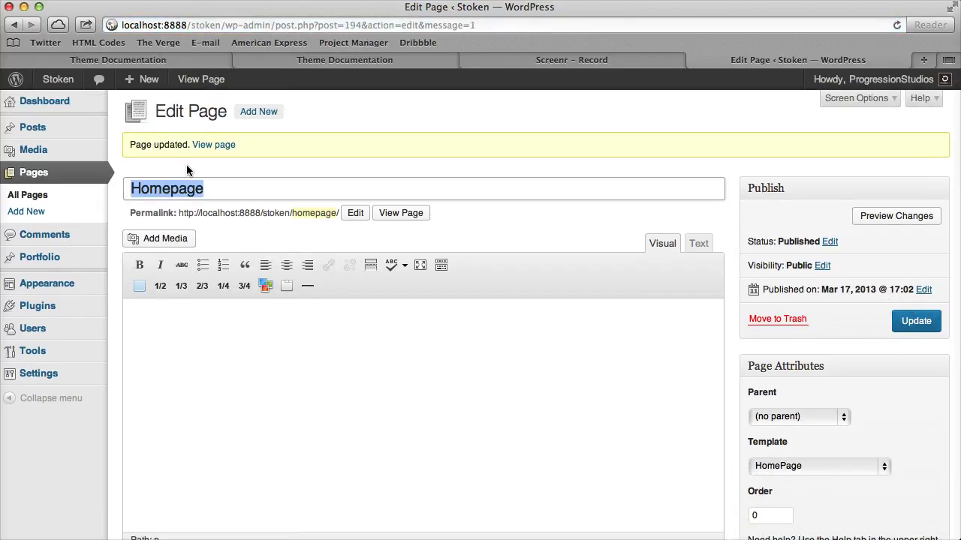
In the Reading settings, make the front page a static page using Homepage and save the changes.
click(538, 378)
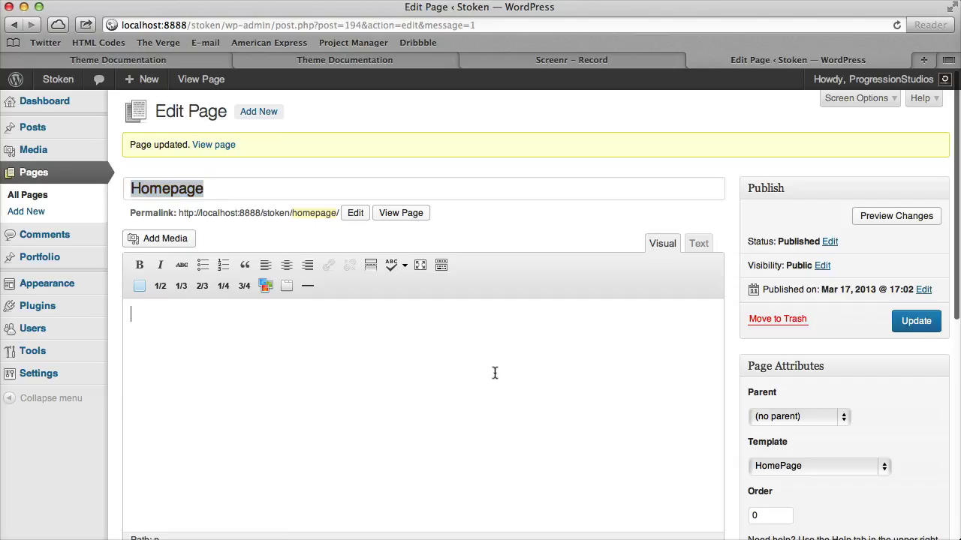
scroll(208, 183, down, 1)
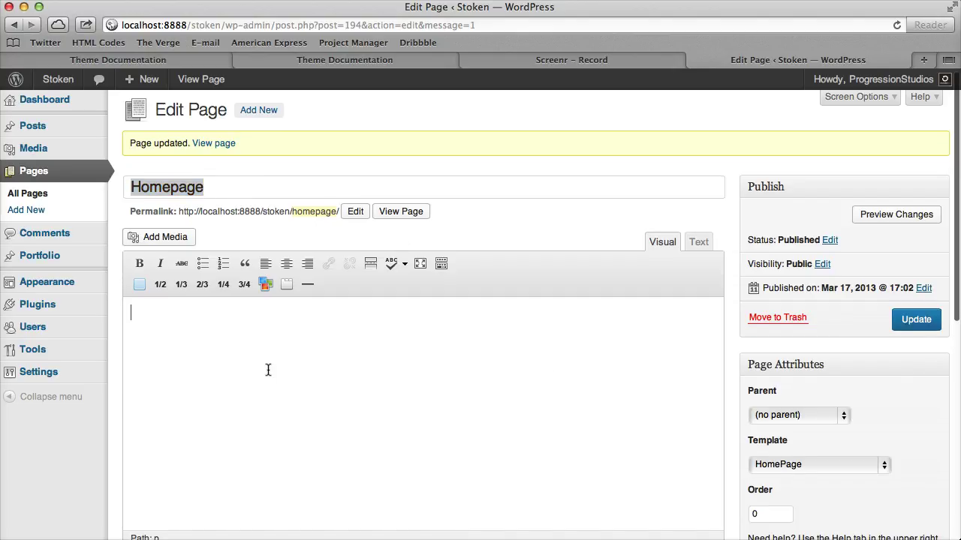
mouse_move(45, 373)
click(141, 409)
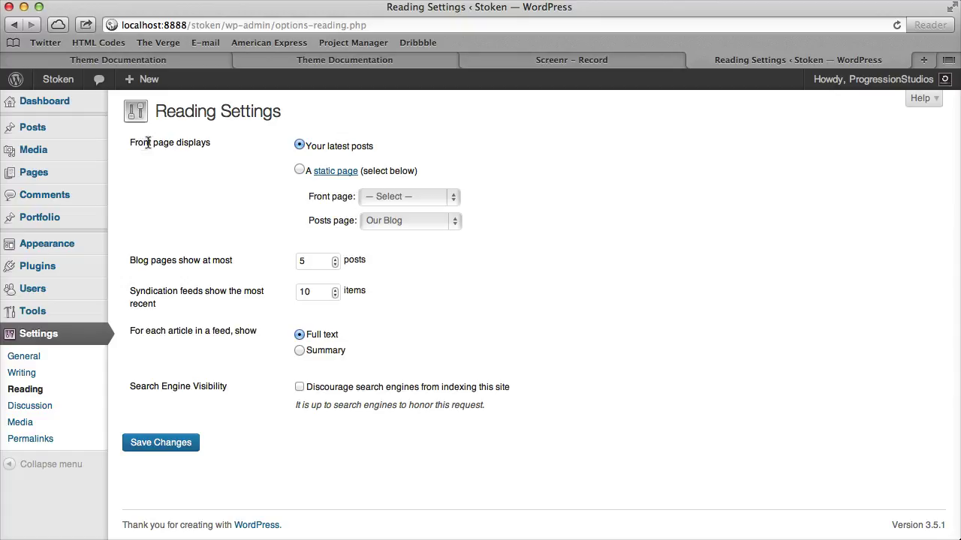
drag(148, 143, 267, 144)
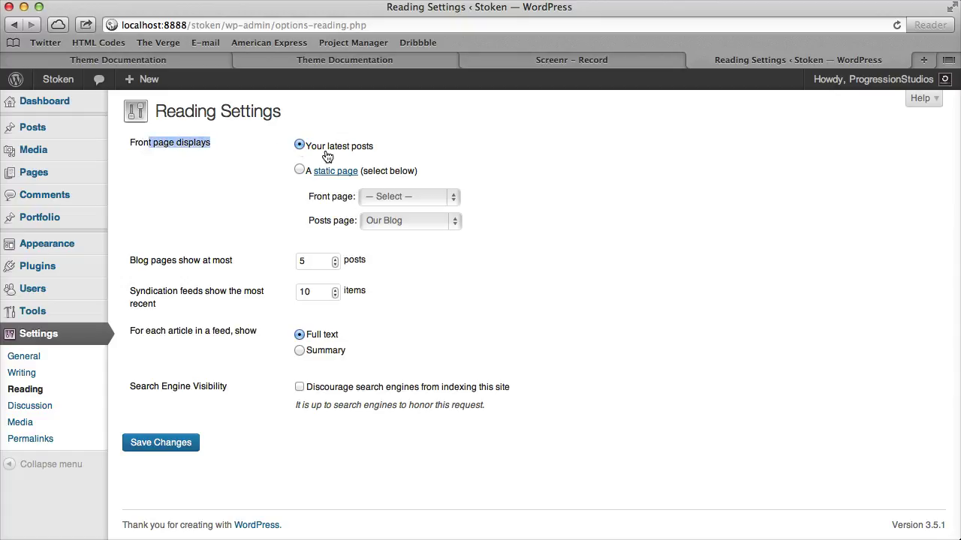
click(299, 169)
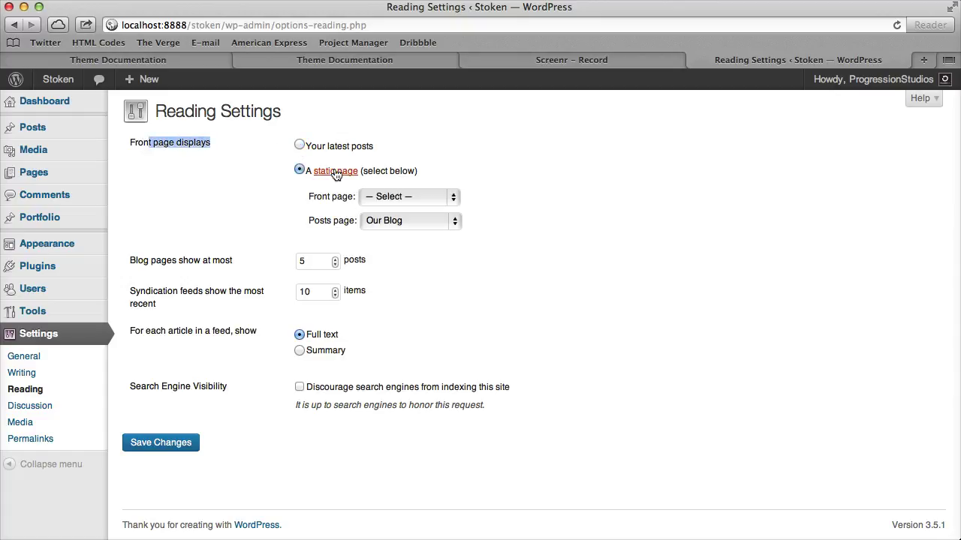
click(409, 197)
click(413, 233)
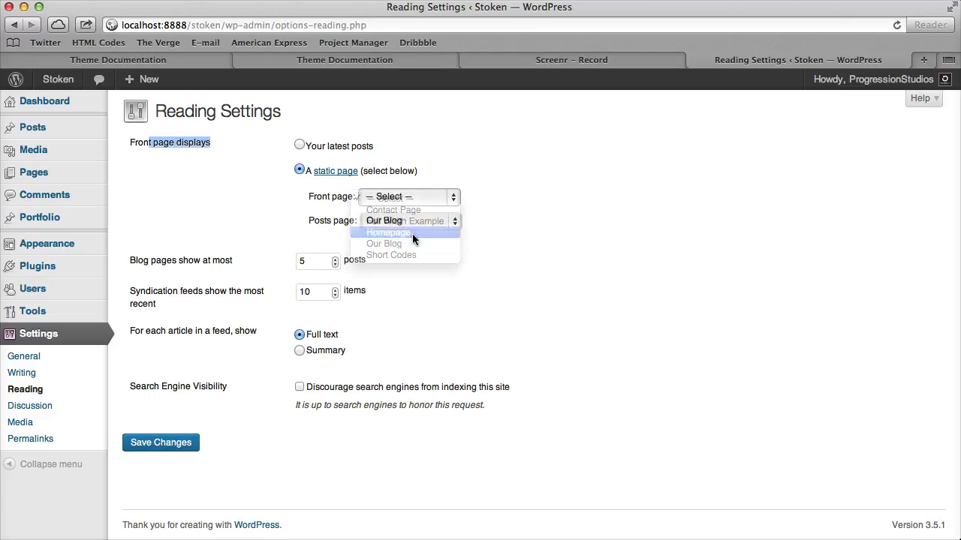
click(174, 449)
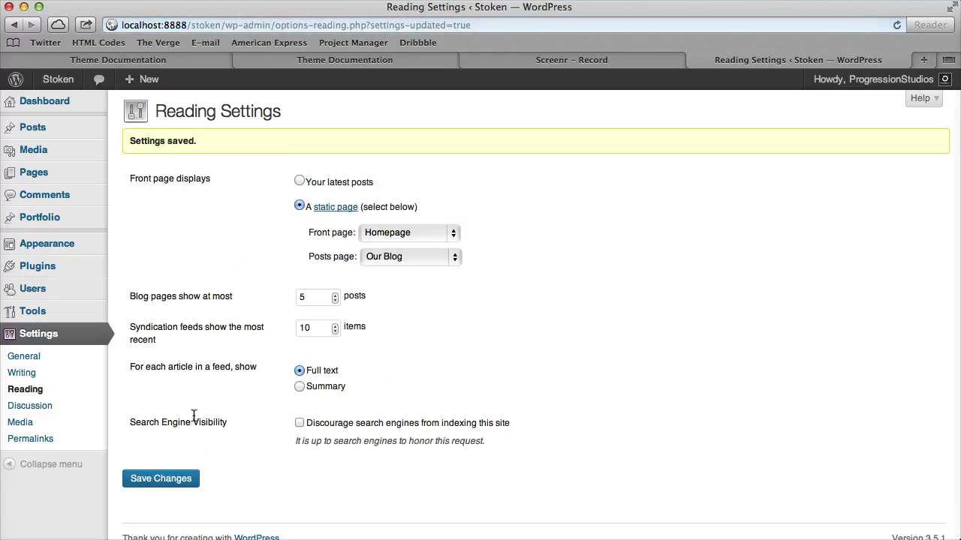
Open the Stoken site's front page in a new browser tab to check it.
right_click(71, 86)
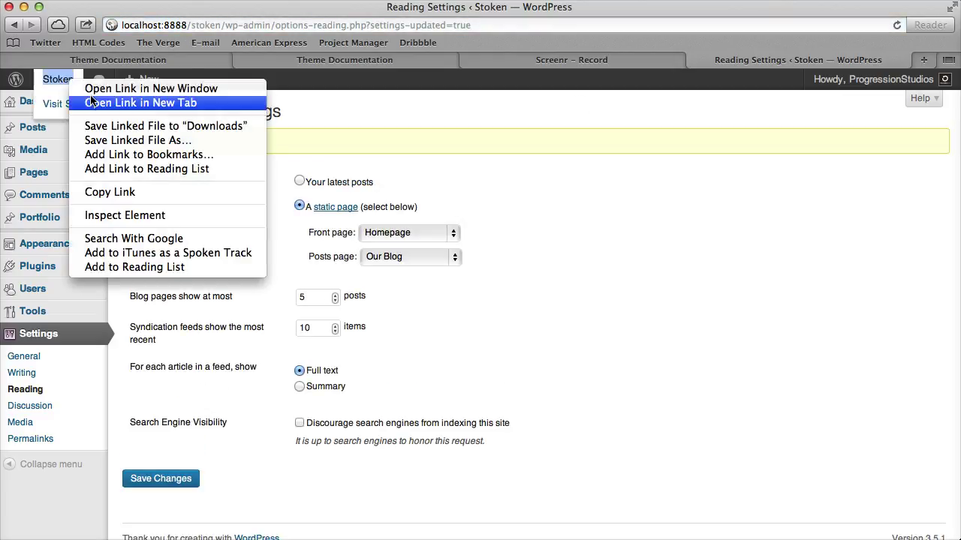
click(90, 98)
click(789, 65)
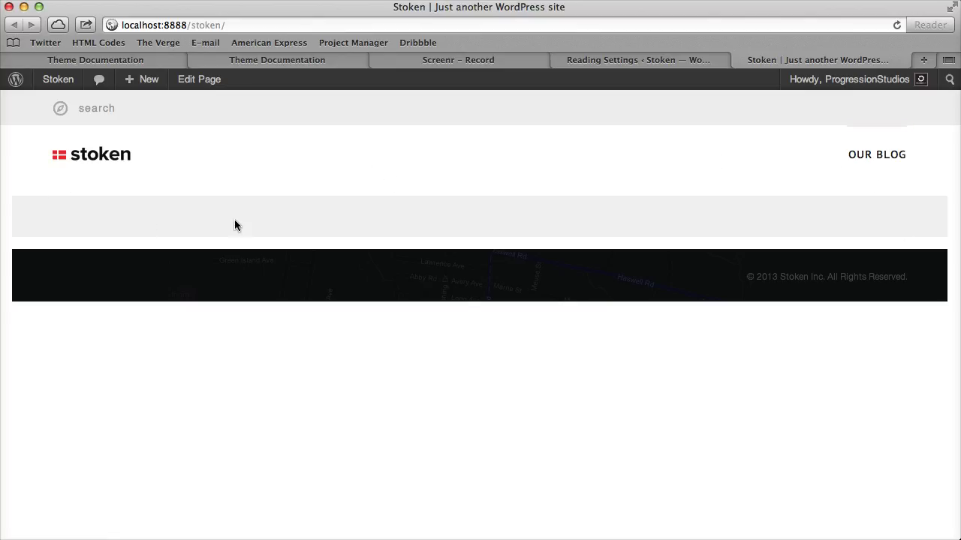
Return to the admin area and open the Homepage page for editing.
click(638, 60)
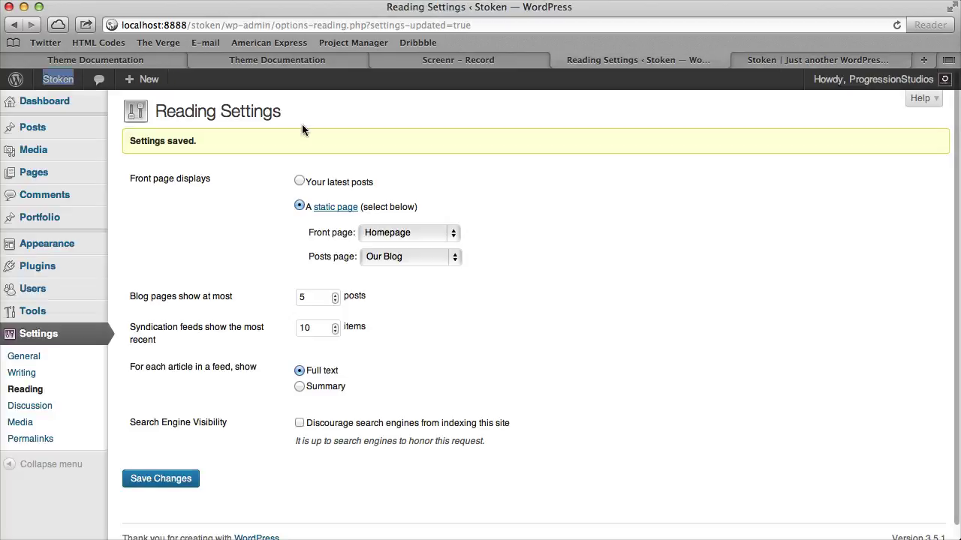
click(75, 175)
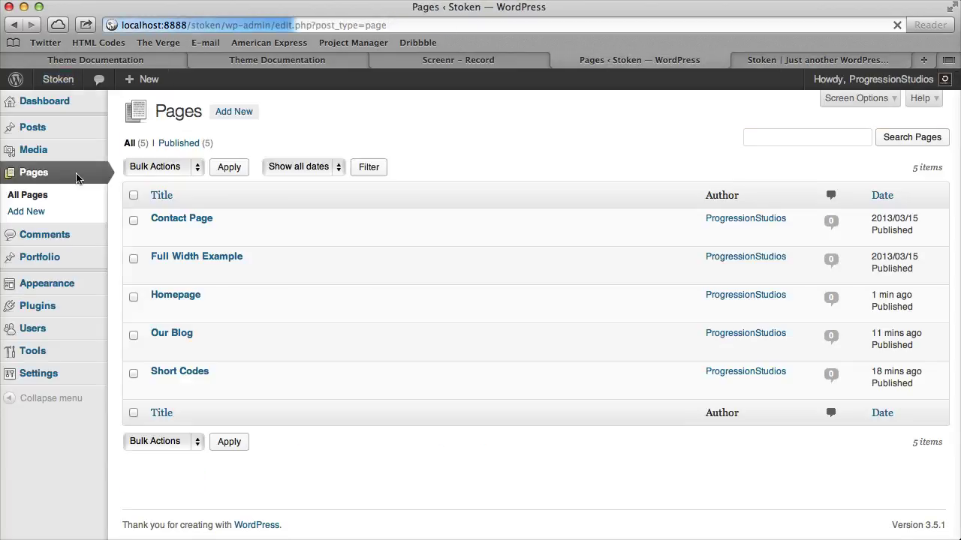
click(157, 310)
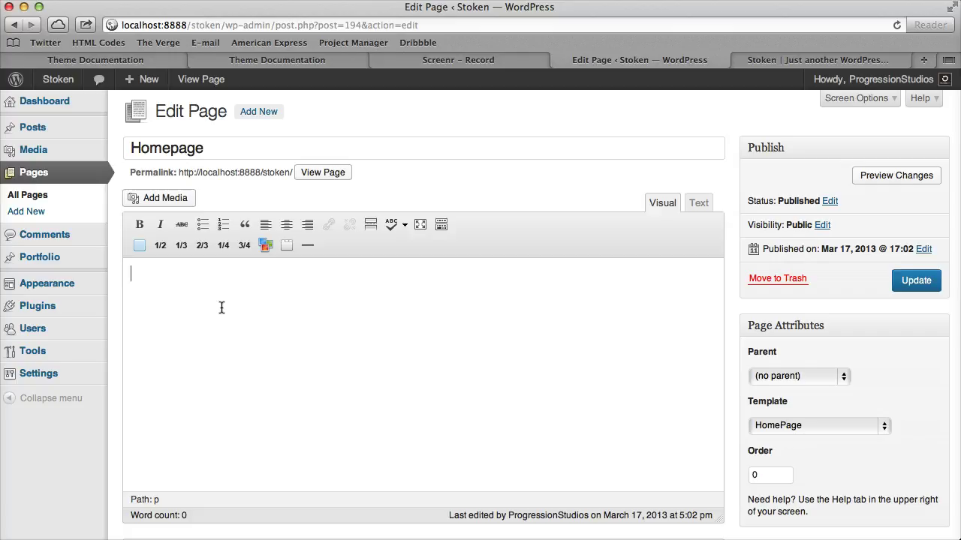
Load stoken.progressionstudios.com in a new browser tab, examine its tabbed content section, and compare it with the local front page.
key(super+t)
text(stoken.progressionstudios.com)
key(Return)
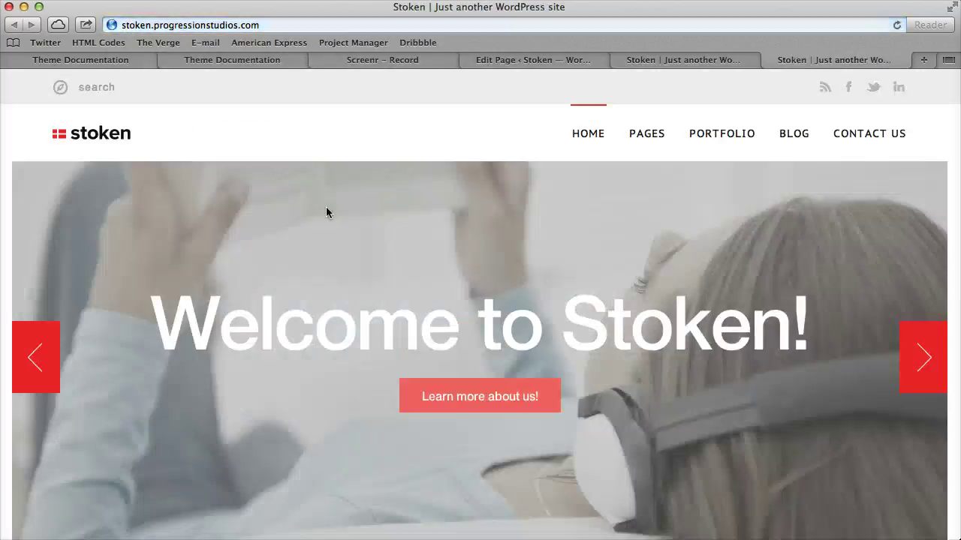
scroll(326, 213, down, 10)
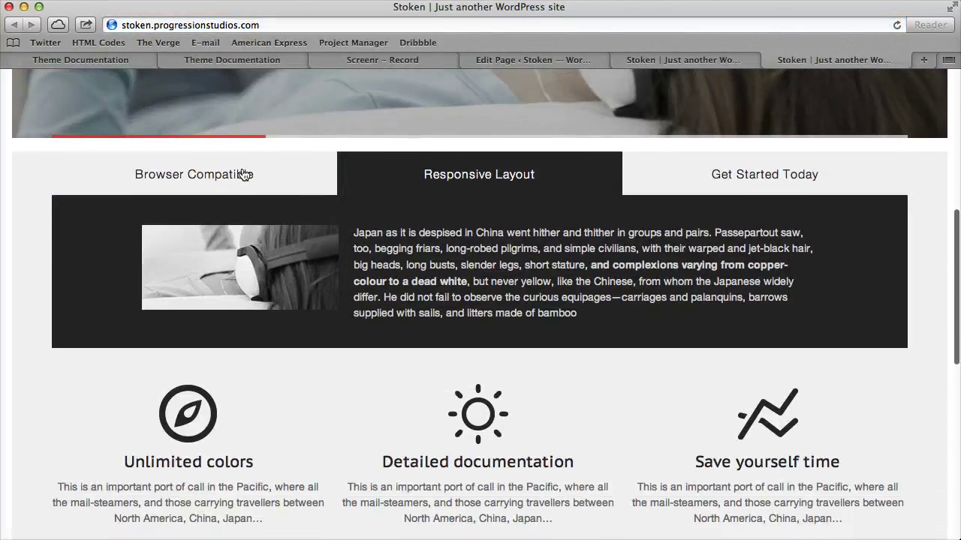
click(609, 185)
click(549, 187)
click(207, 185)
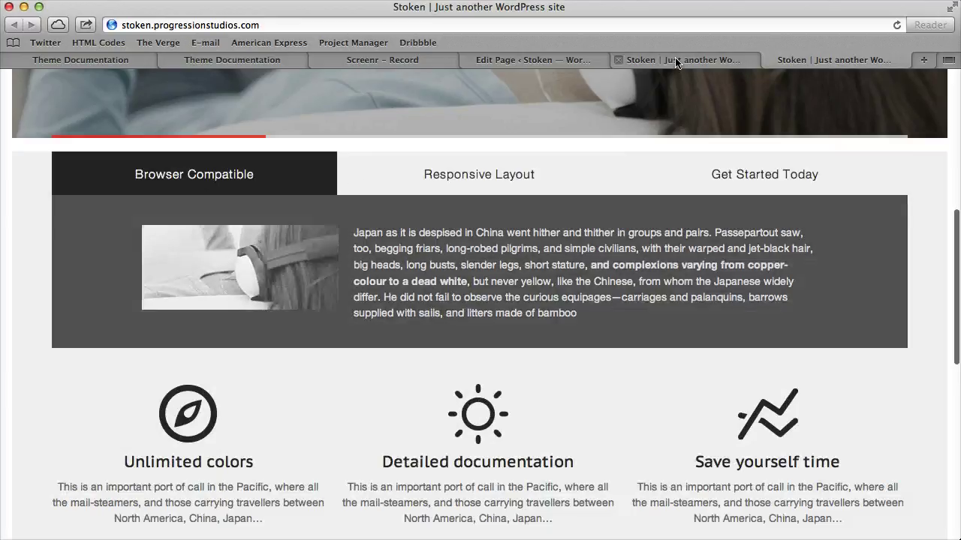
click(525, 175)
click(634, 64)
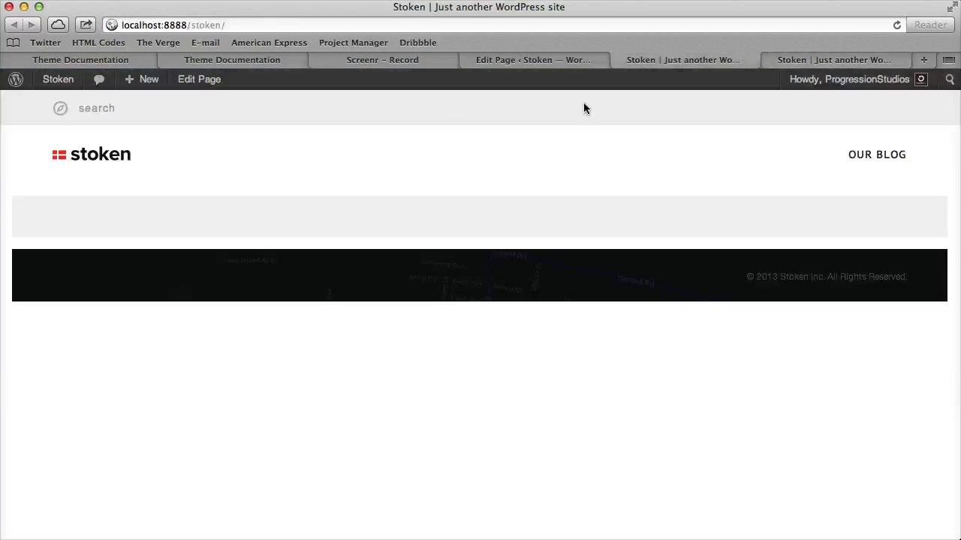
Fill the Homepage body with "Content goes here...", update the page, and check the text on the reloaded front page.
click(508, 60)
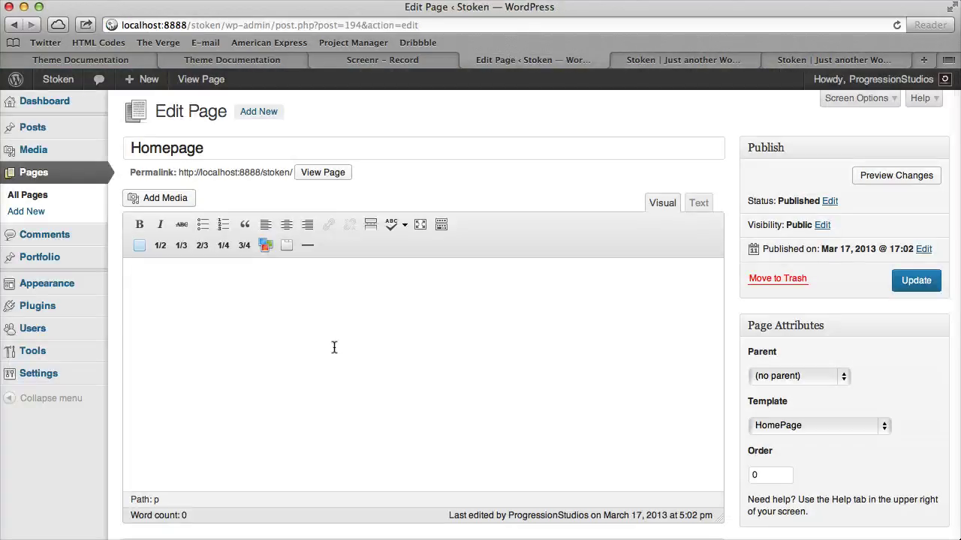
text(Contentg)
key(BackSpace)
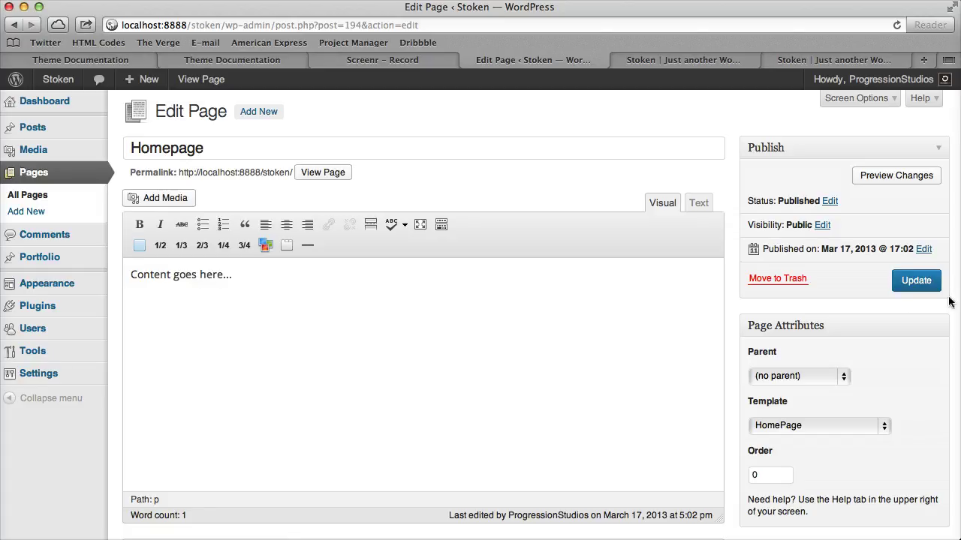
click(917, 281)
click(676, 55)
key(super+r)
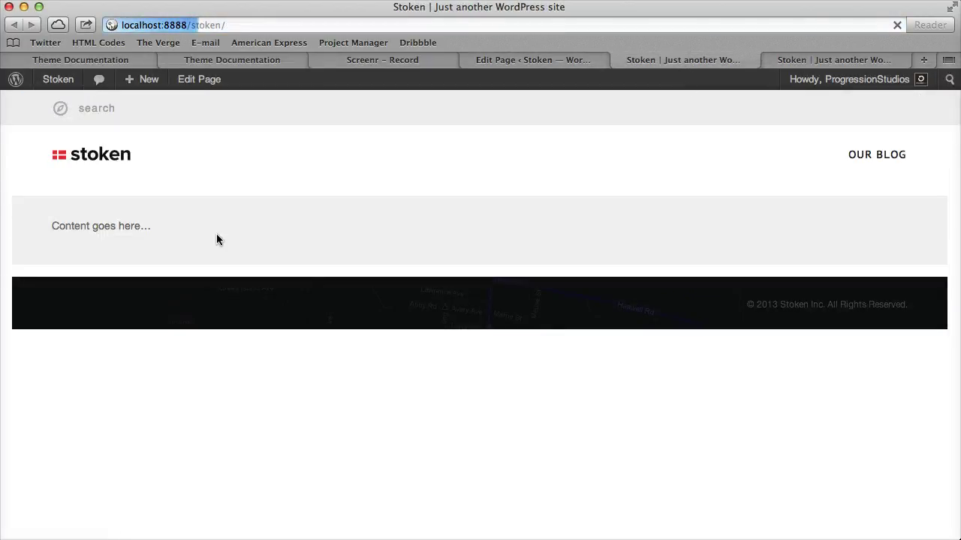
drag(59, 225, 197, 224)
click(536, 59)
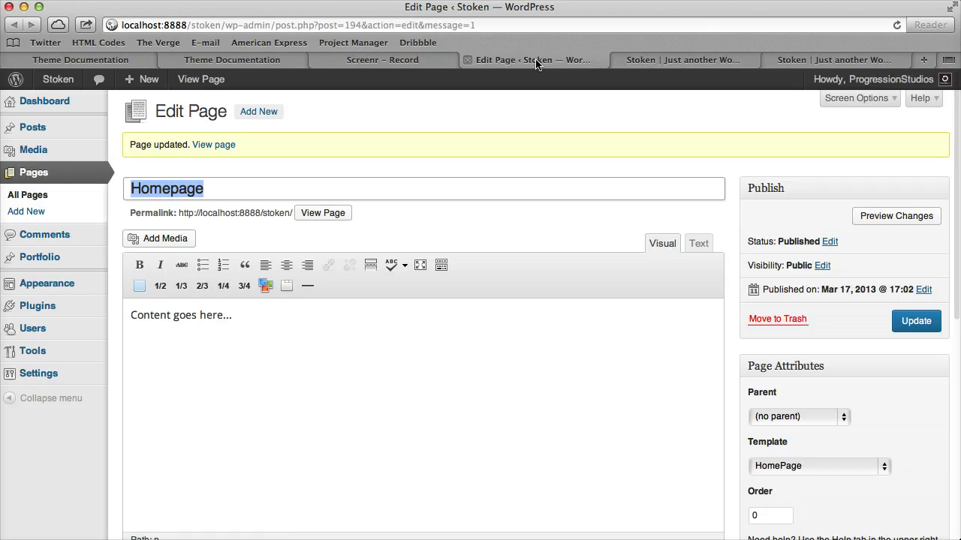
Replace the Homepage body text with a tab group shortcode.
click(368, 348)
key(super+a)
key(BackSpace)
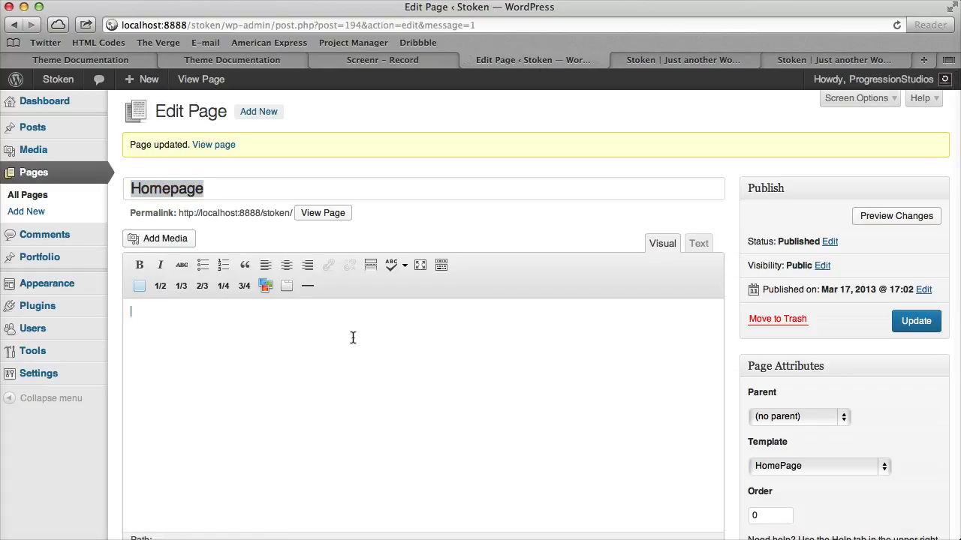
click(288, 288)
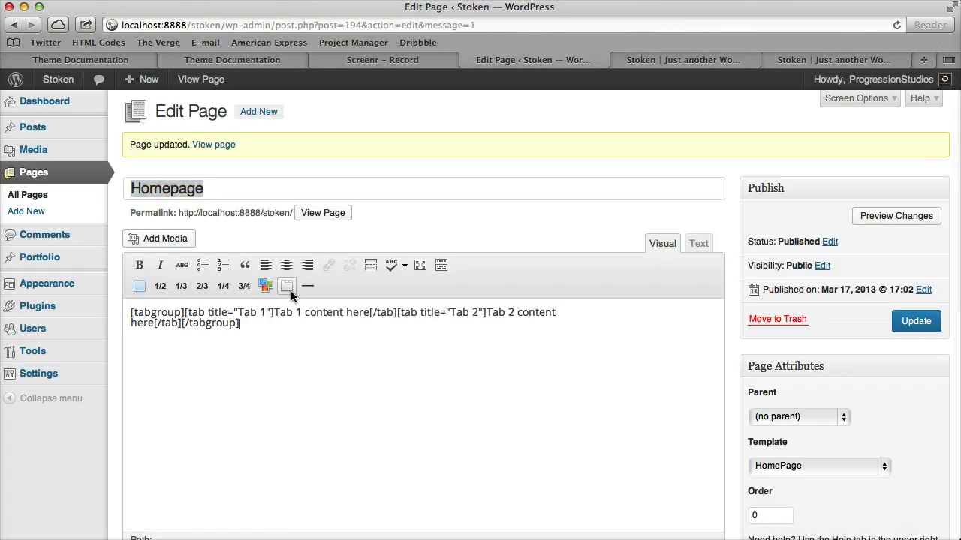
Duplicate the Tab 2 shortcode block directly before the closing [/tabgroup] tag.
click(180, 323)
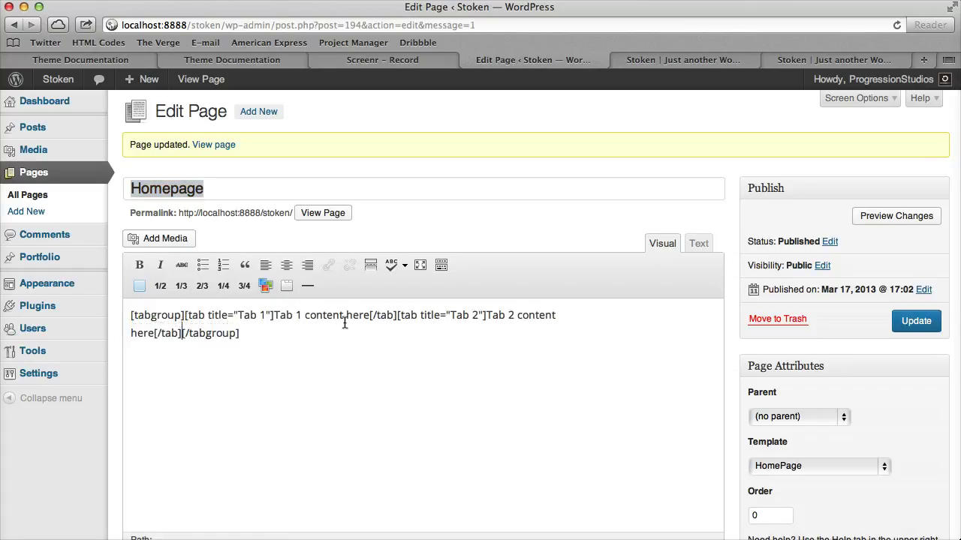
shift+click(398, 315)
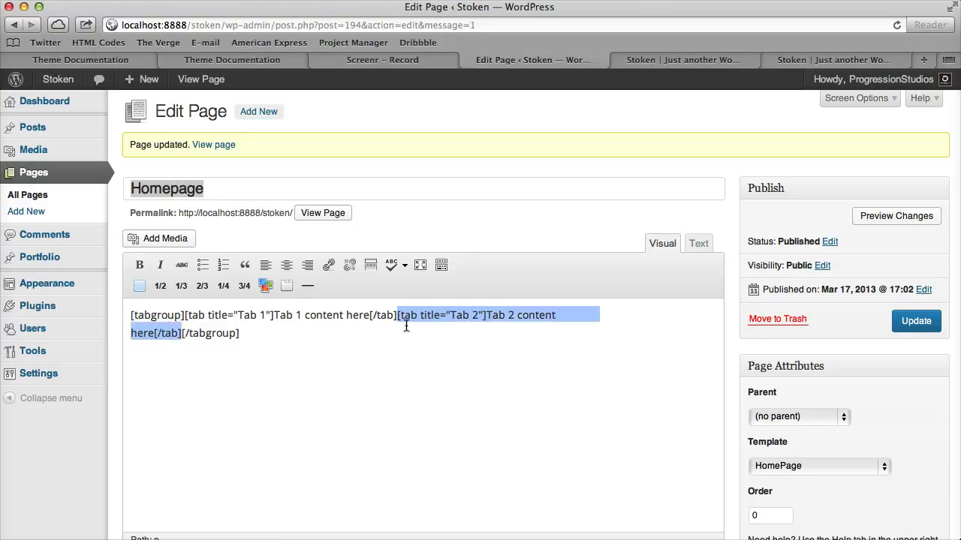
key(ctrl+c)
click(182, 333)
key(ctrl+v)
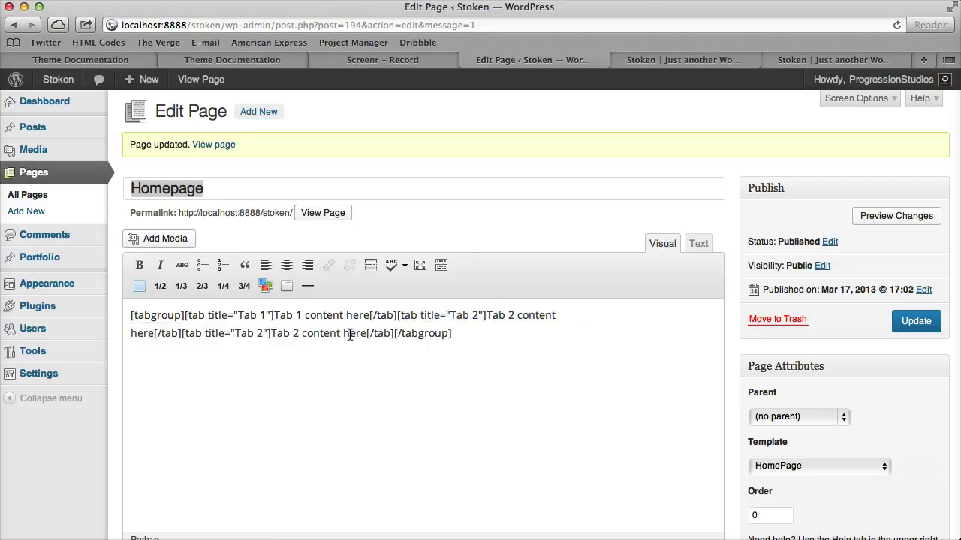
Renumber the duplicated tab's title and content to Tab 3, update the page, and switch to the front page.
double_click(259, 333)
text(3)
double_click(293, 333)
text(3)
click(916, 320)
click(676, 60)
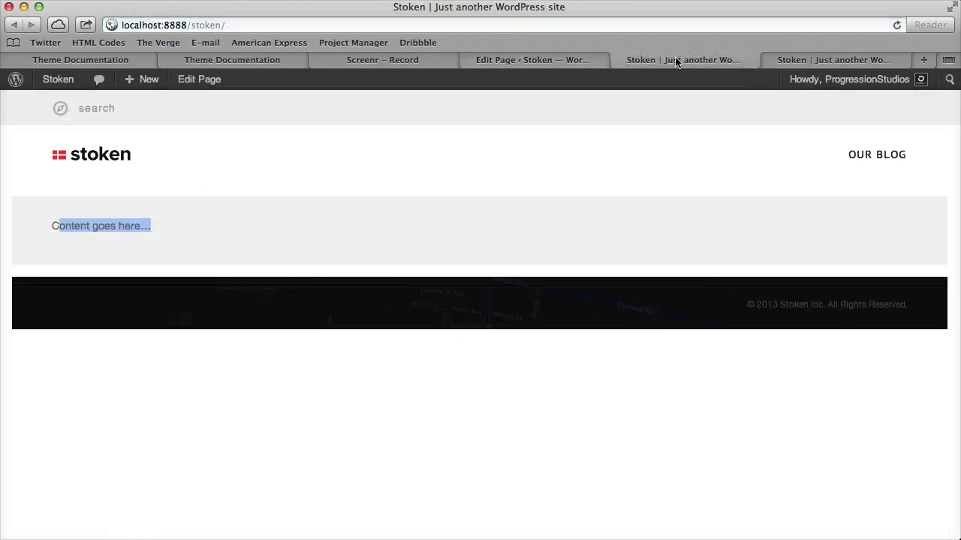
Check each of the three tabs on the reloaded front page and compare with the demo site's content below its tab section.
key(super+r)
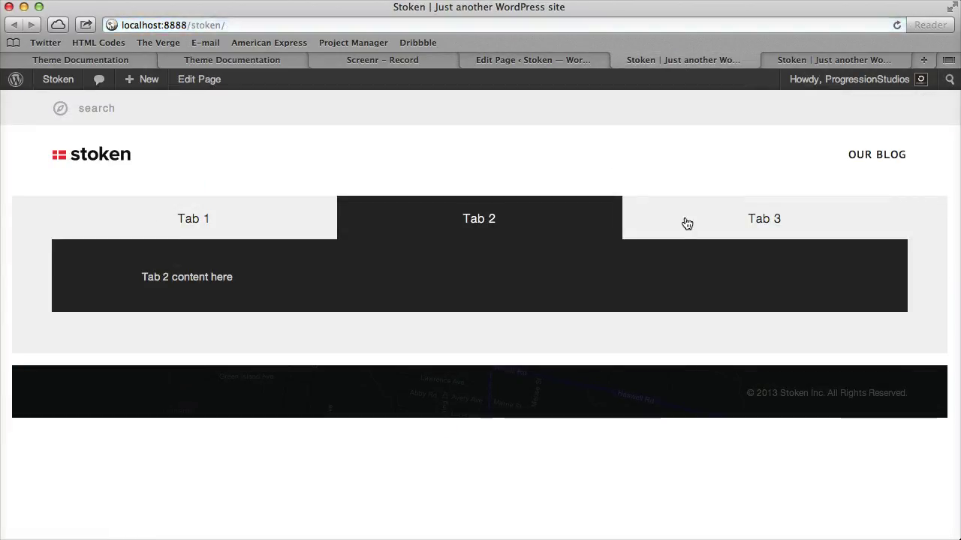
click(687, 222)
click(260, 224)
click(506, 227)
click(523, 61)
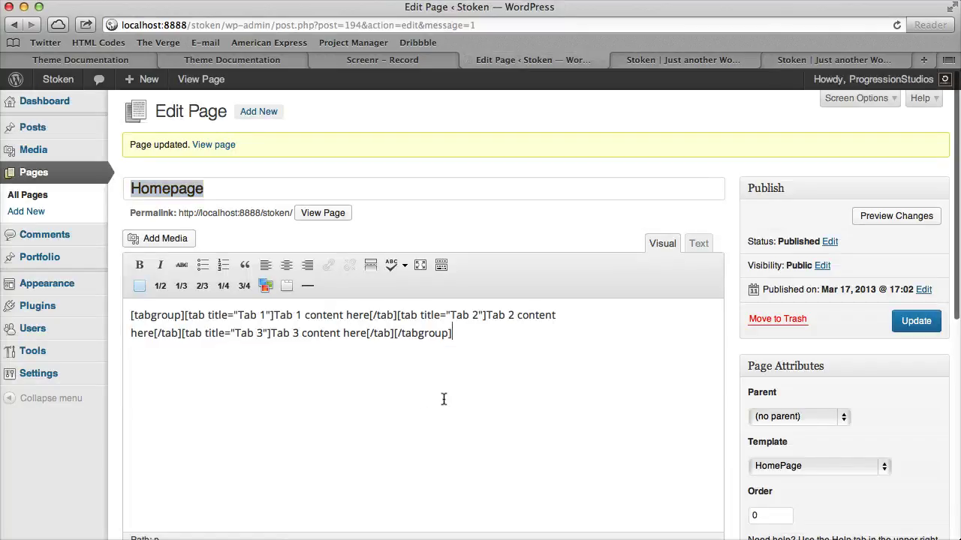
click(645, 58)
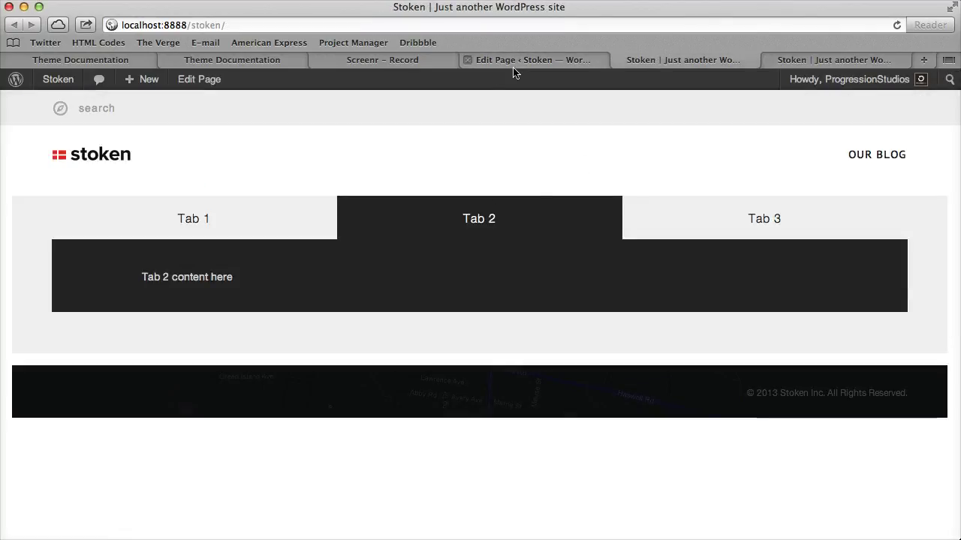
click(816, 55)
scroll(397, 284, down, 4)
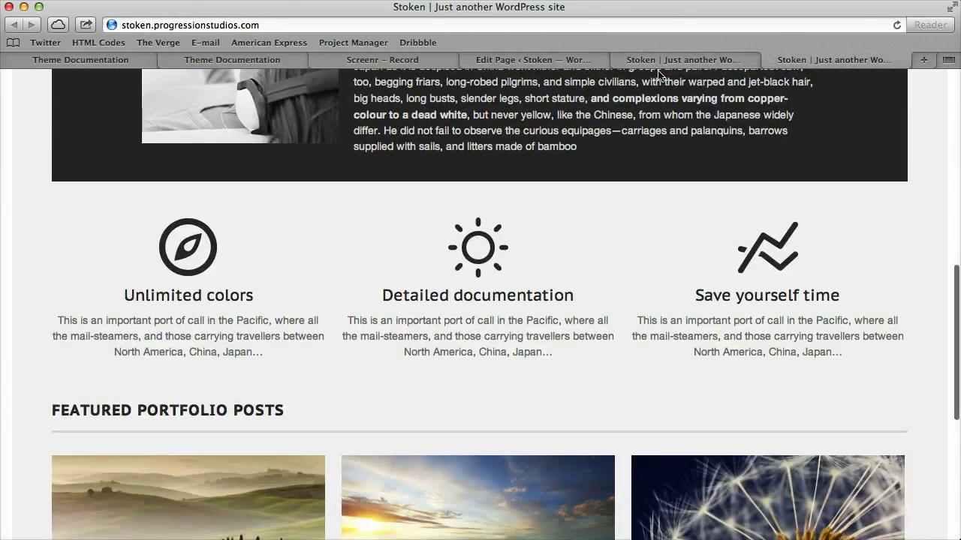
click(617, 59)
click(585, 60)
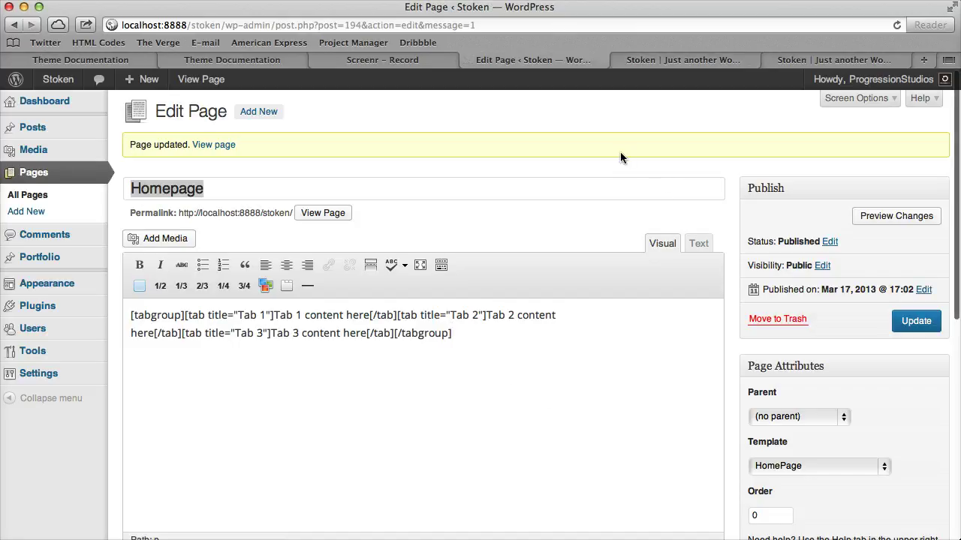
Try adding three one_third column shortcodes below the tab group, remove them again, and update the page.
key(Return)
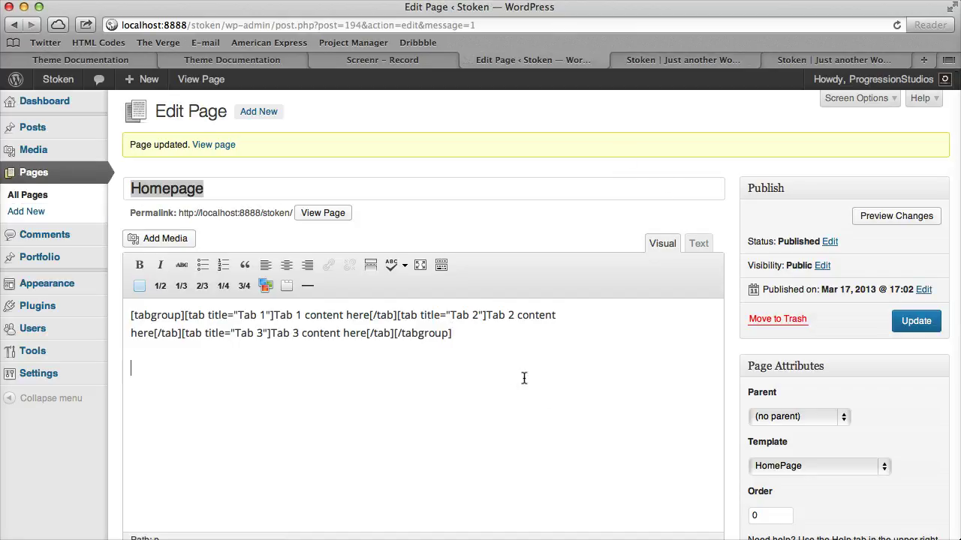
click(181, 286)
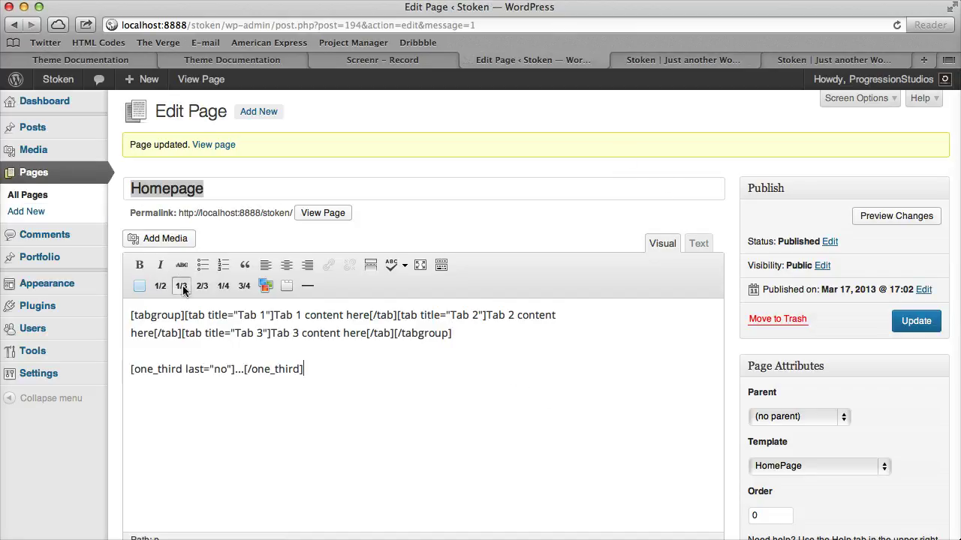
drag(300, 418, 123, 367)
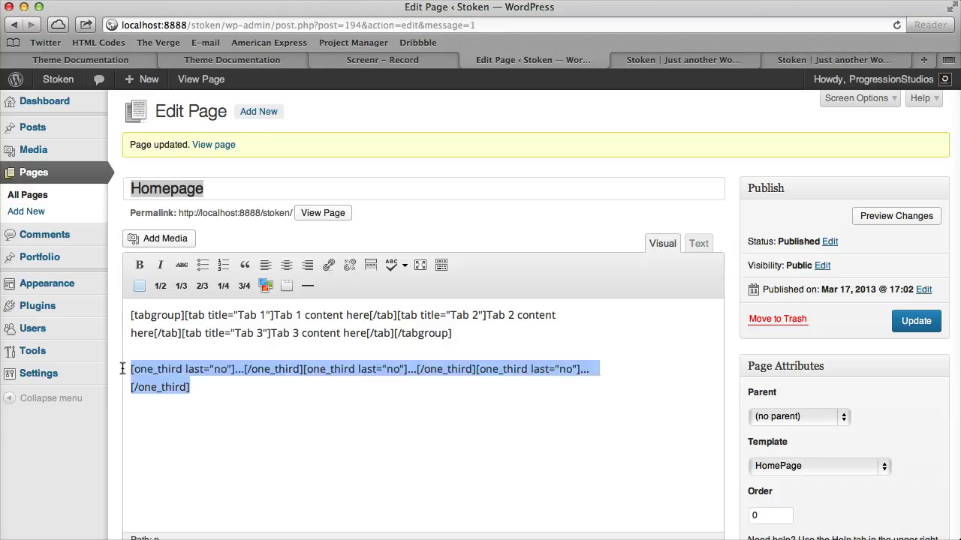
key(BackSpace)
key(BackSpace)
key(BackSpace)
click(916, 321)
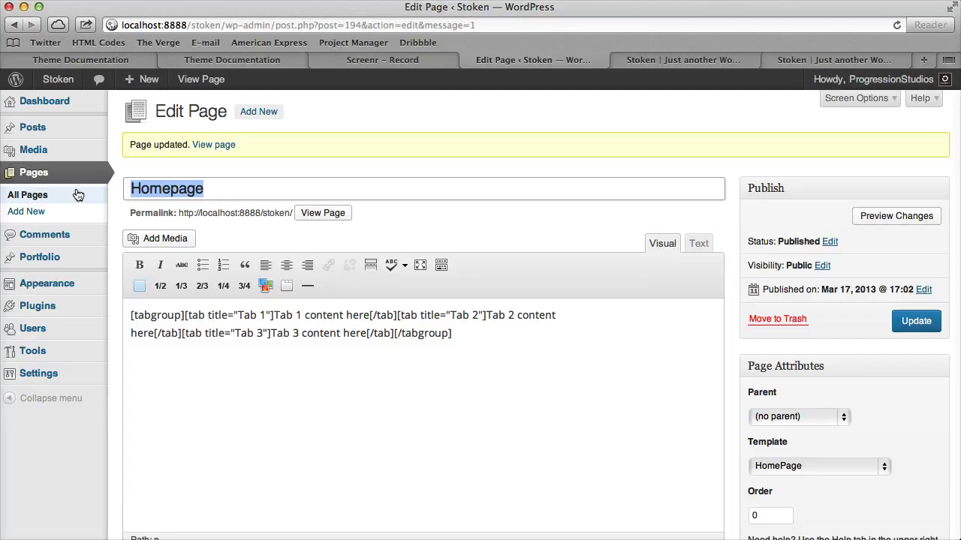
Review the demo site's three icon boxes and start a new page titled "Featured Box 1".
click(835, 60)
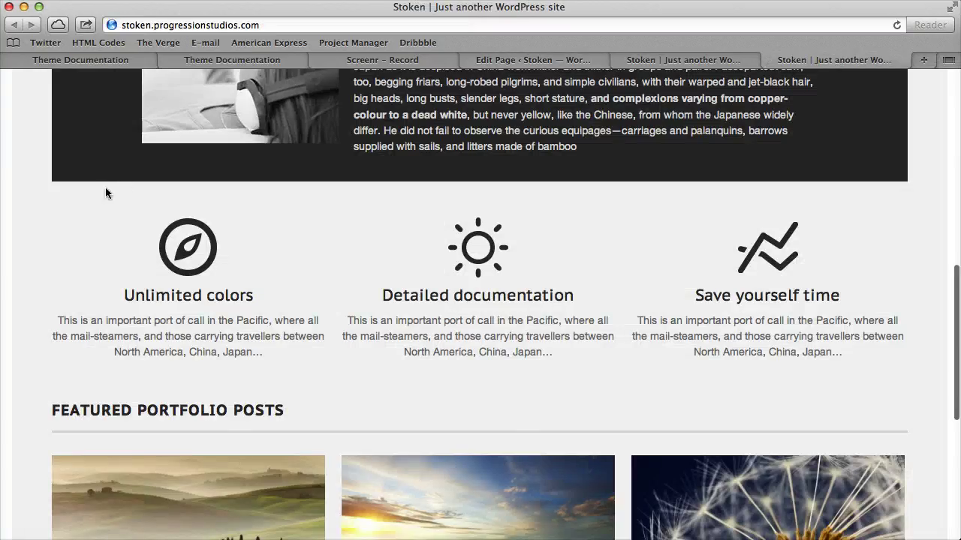
drag(106, 187, 228, 321)
click(477, 275)
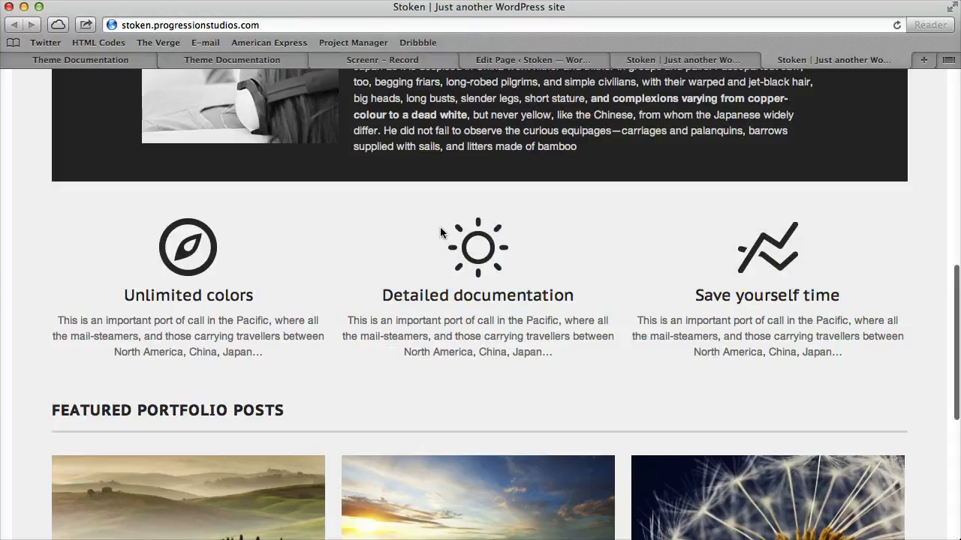
click(571, 64)
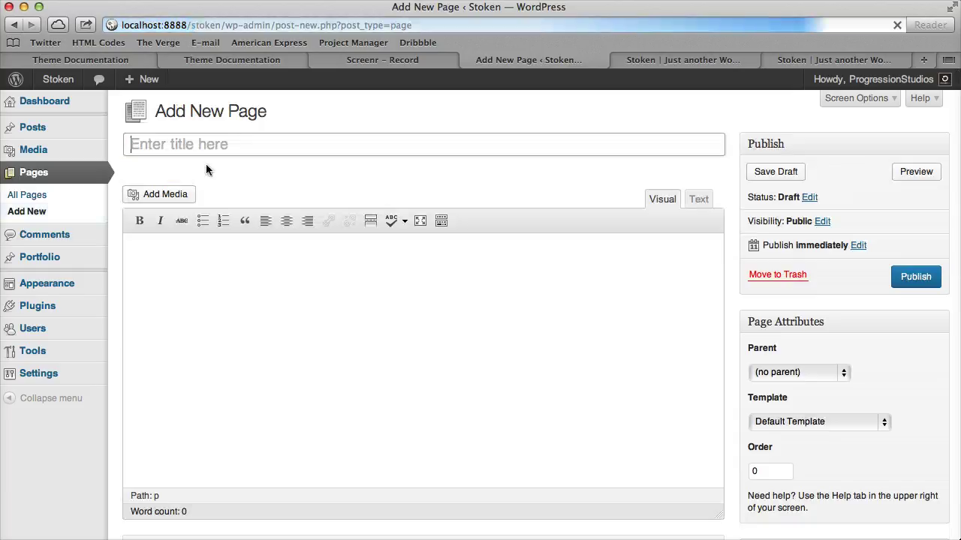
text(Featur)
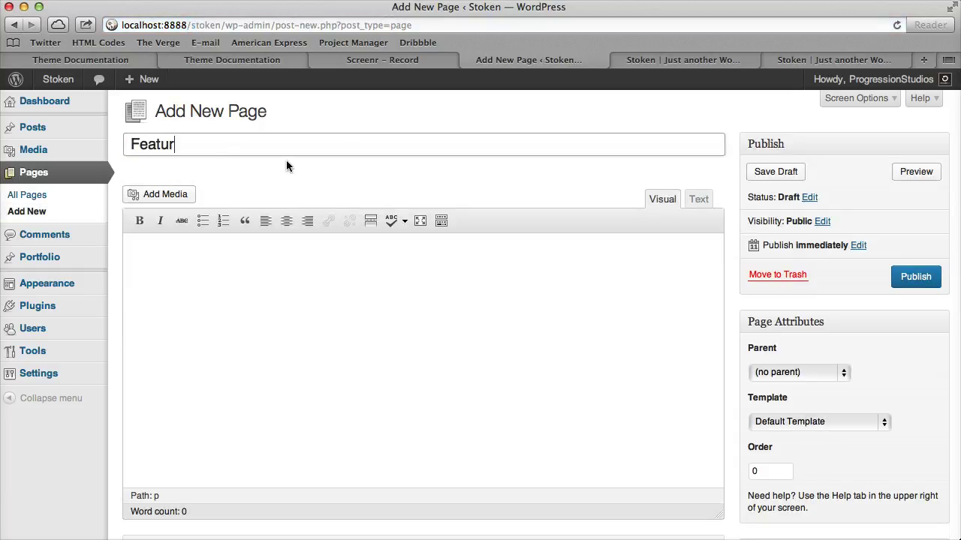
text(ed Box `)
key(BackSpace)
text(1)
click(408, 283)
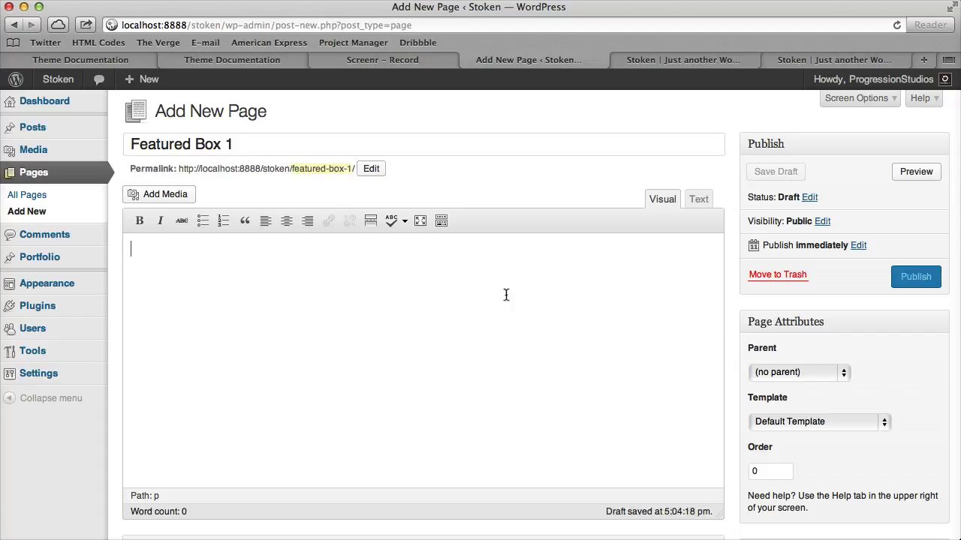
Copy the demo site's text under "Unlimited colors" into the body of the Featured Box 1 page and close the demo site.
click(661, 60)
click(826, 60)
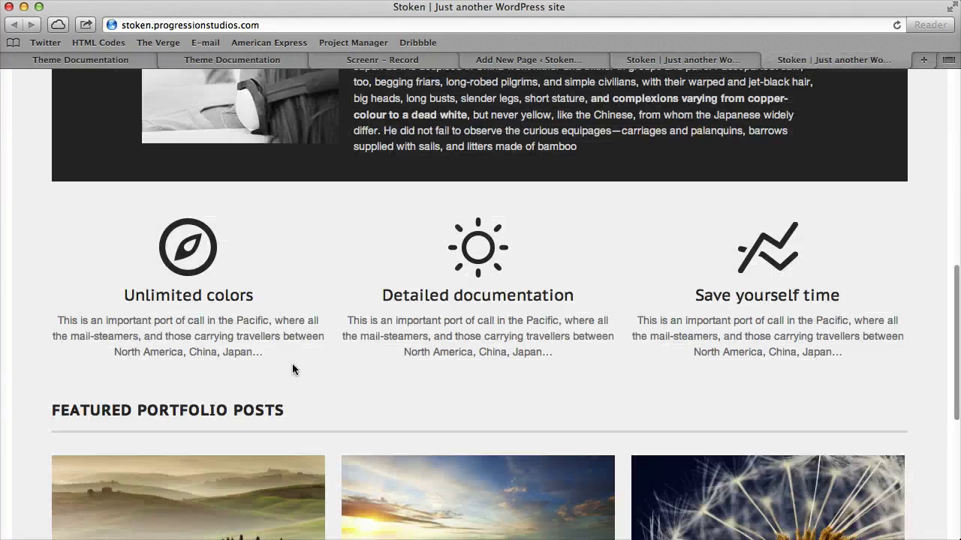
drag(270, 352, 63, 316)
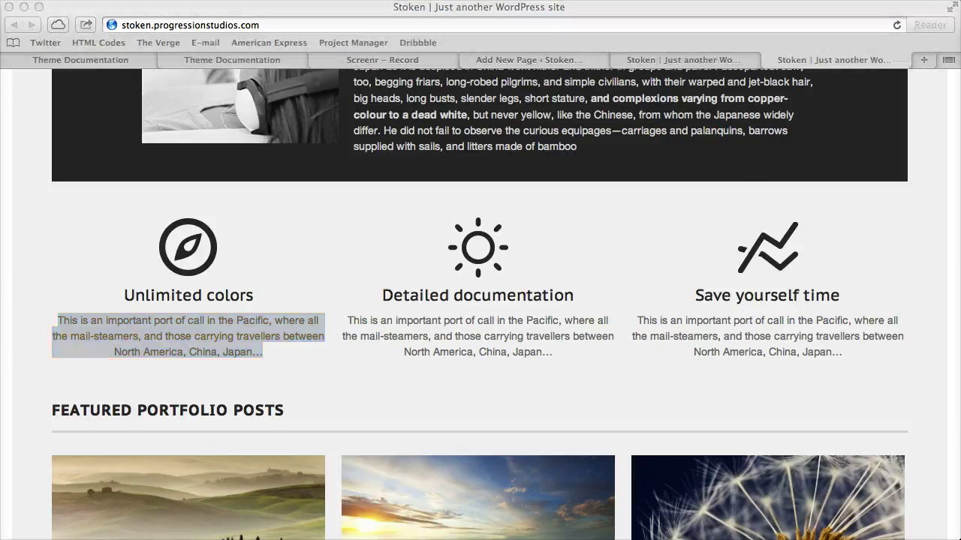
key(super+w)
click(629, 60)
text(This is an important port of call in the Pacific, where all the mail-steamers, and those carrying travellers between North America, China, Japan...)
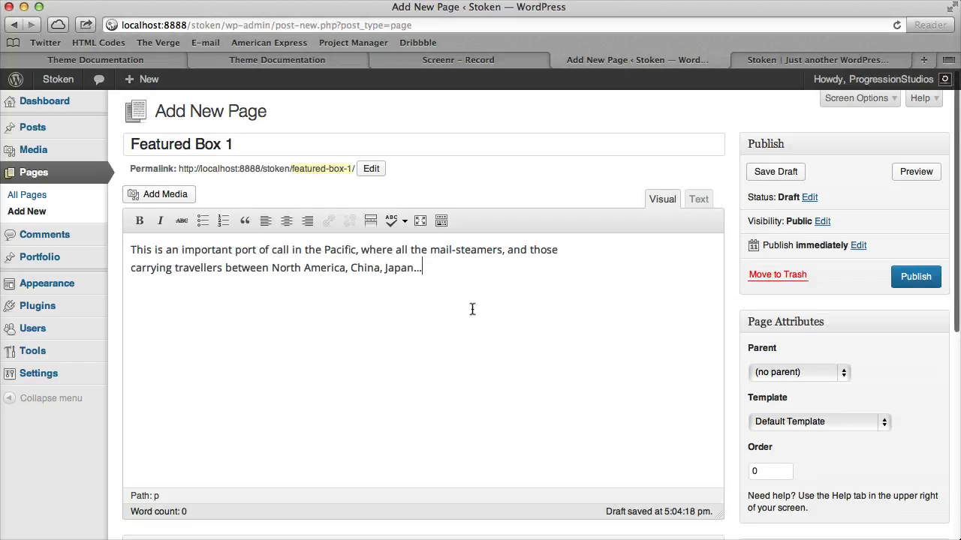
Center-align the whole body text of the Featured Box 1 page.
key(super+a)
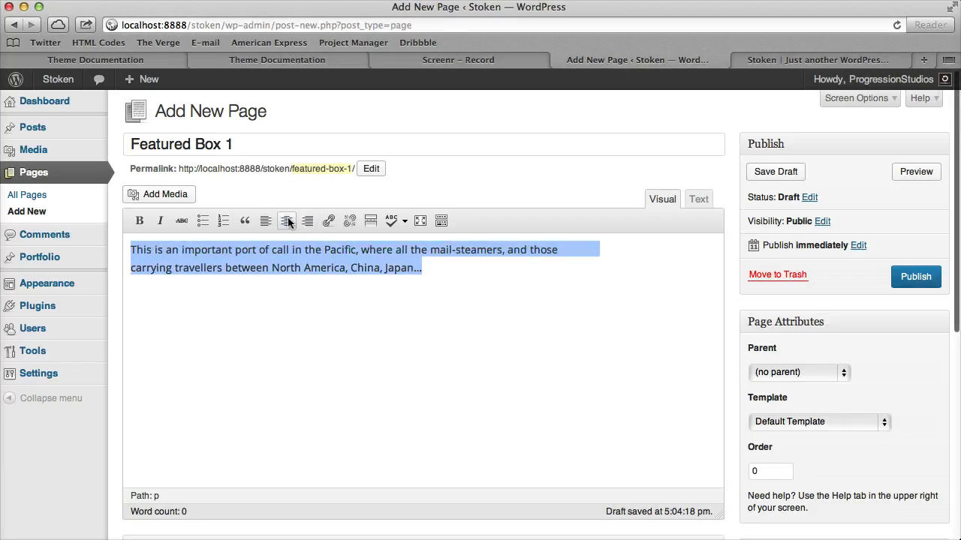
click(288, 220)
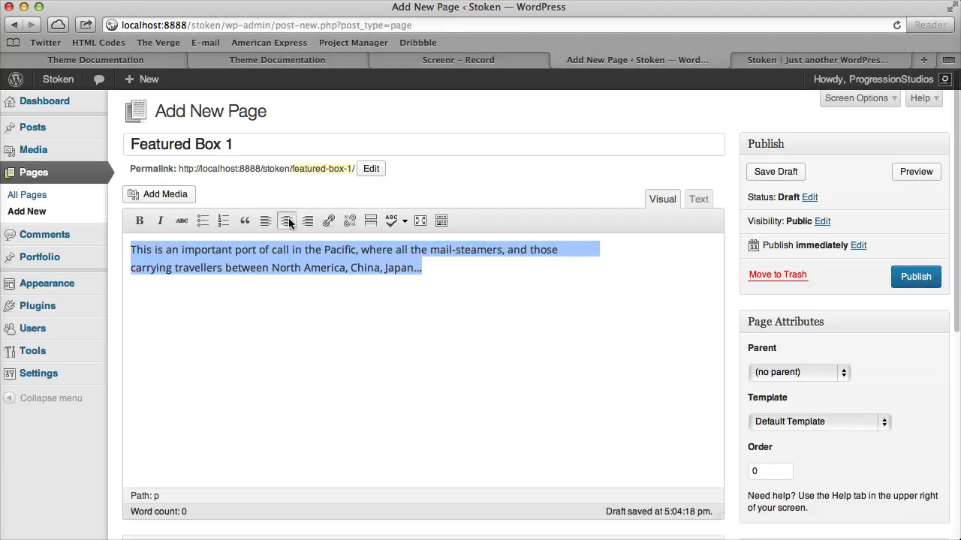
click(592, 297)
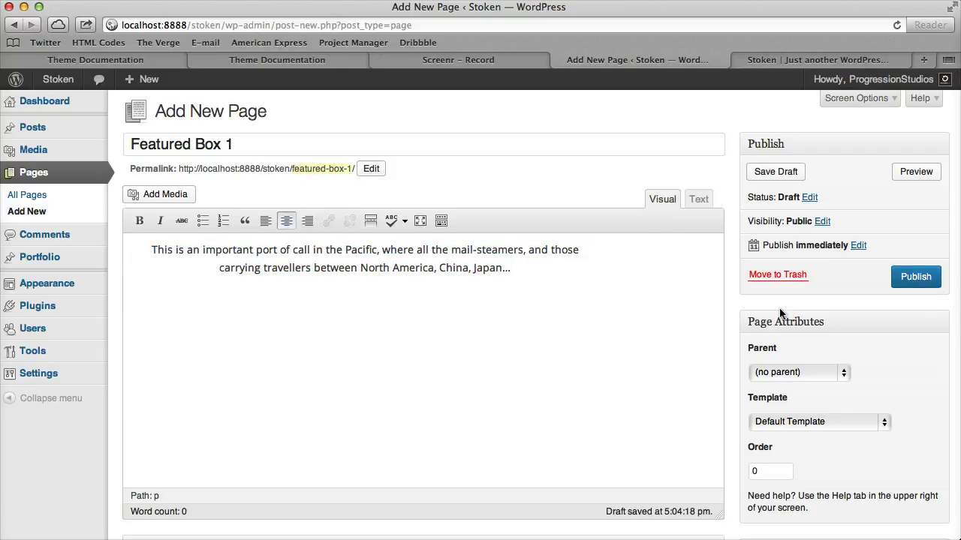
Set the page's parent to Homepage, publish it, and check the box on the reloaded front page.
click(825, 61)
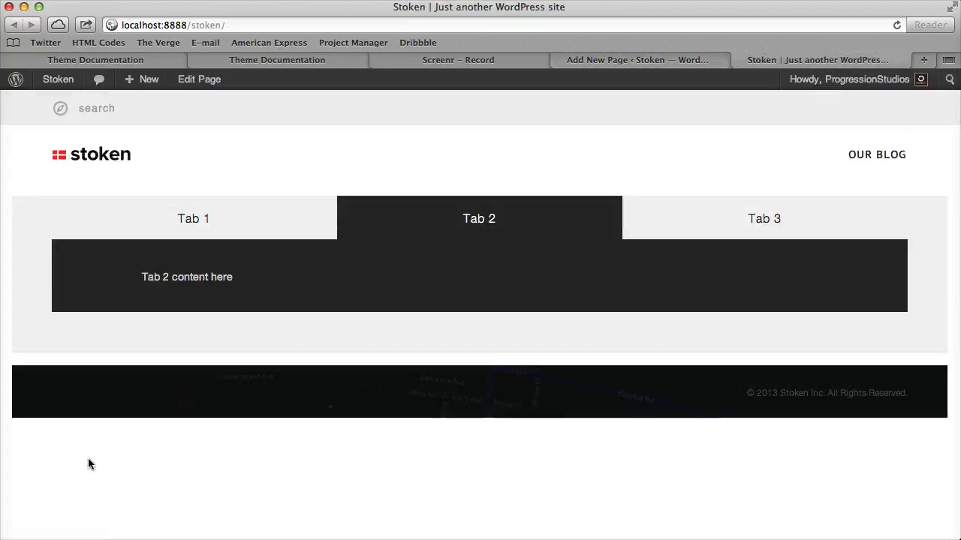
click(667, 60)
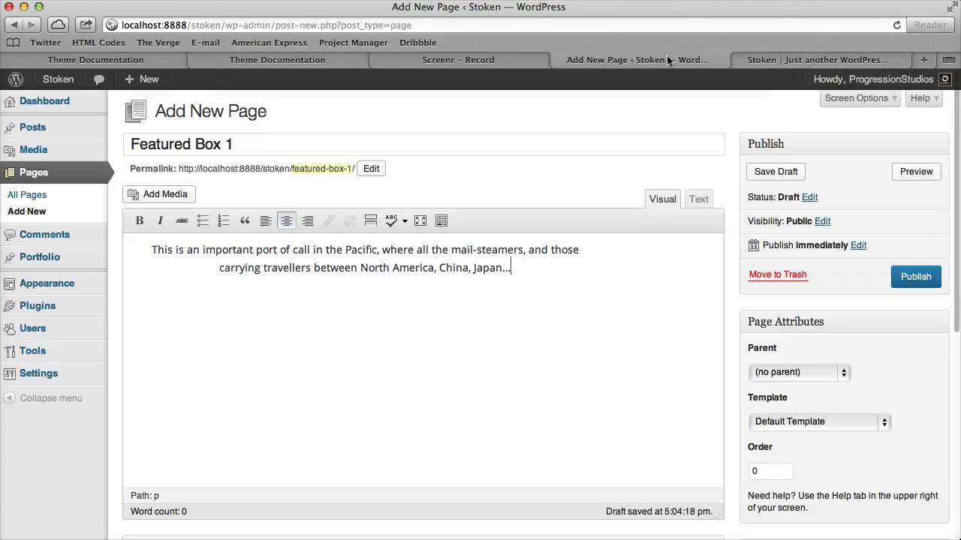
click(798, 372)
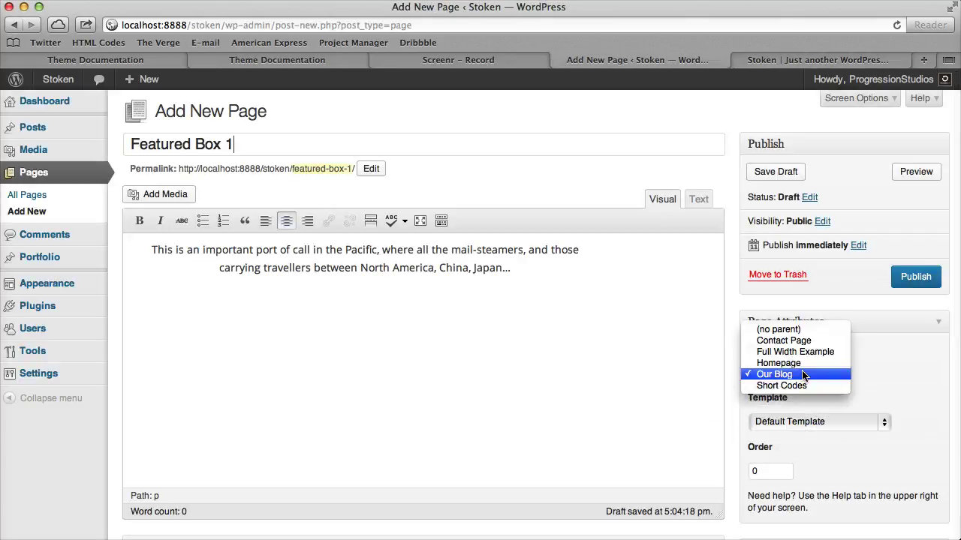
click(801, 408)
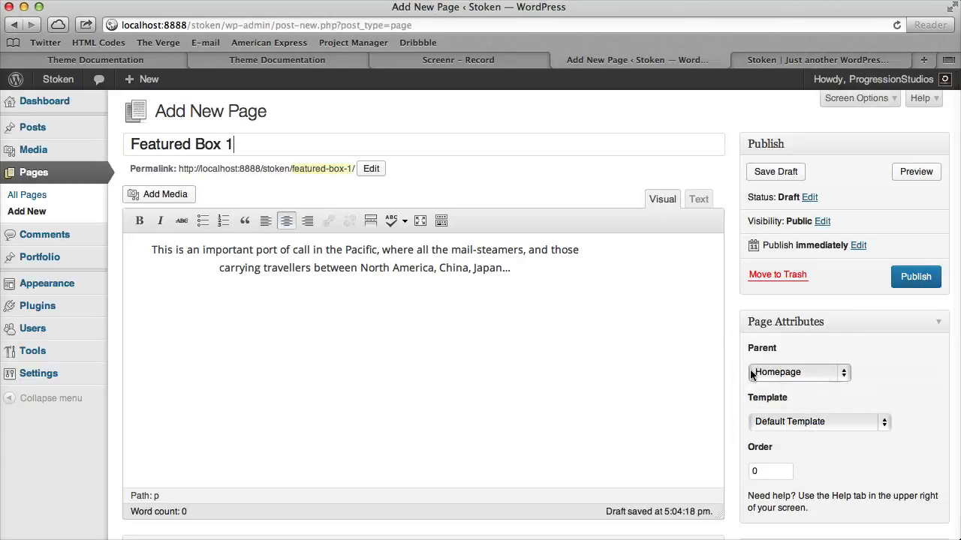
click(916, 277)
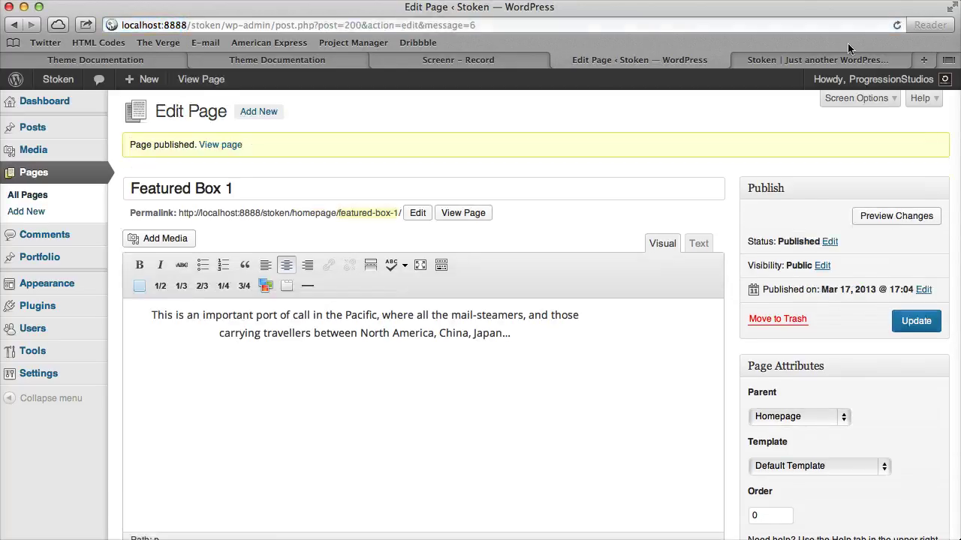
click(851, 60)
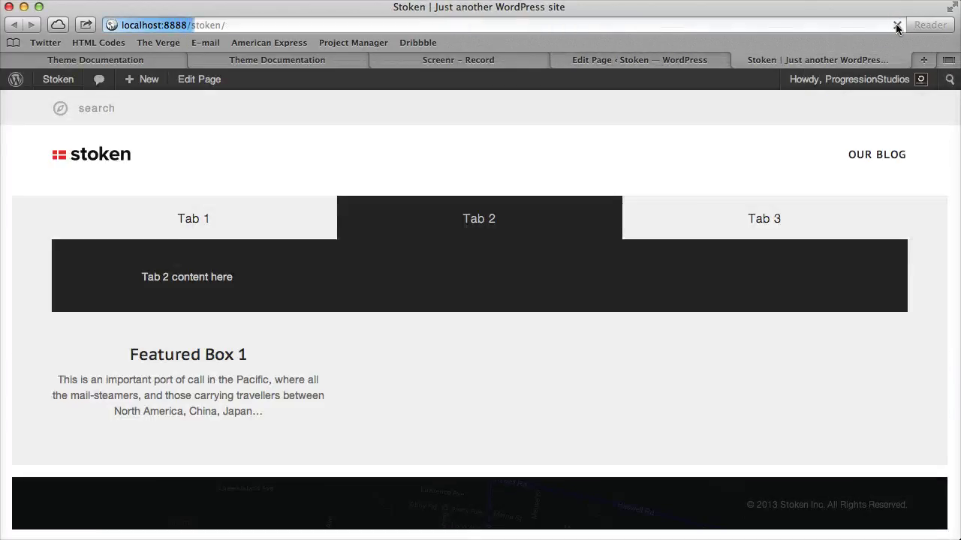
drag(94, 354, 243, 414)
click(243, 414)
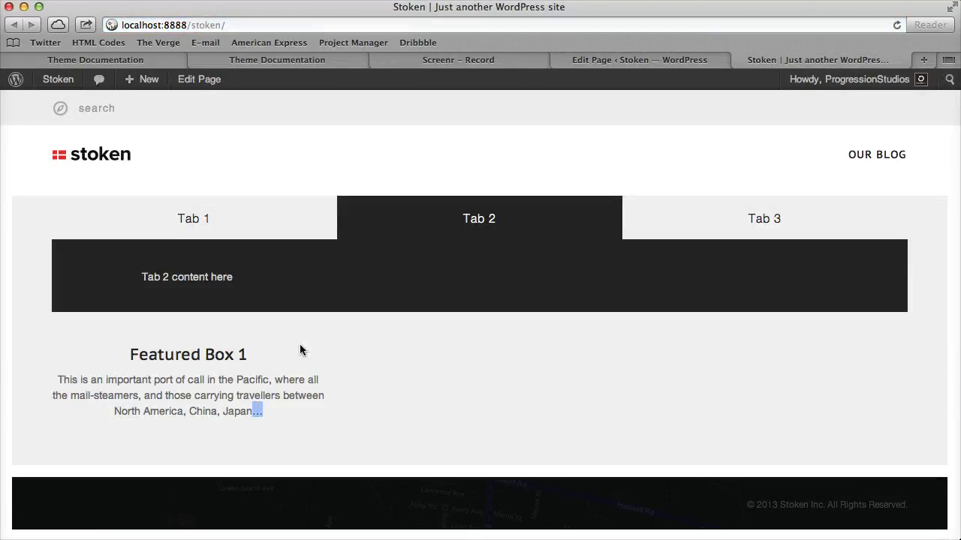
Upload the compass icon left-icon-stokenv2 and set it as the featured image of the Featured Box 1 page.
click(675, 63)
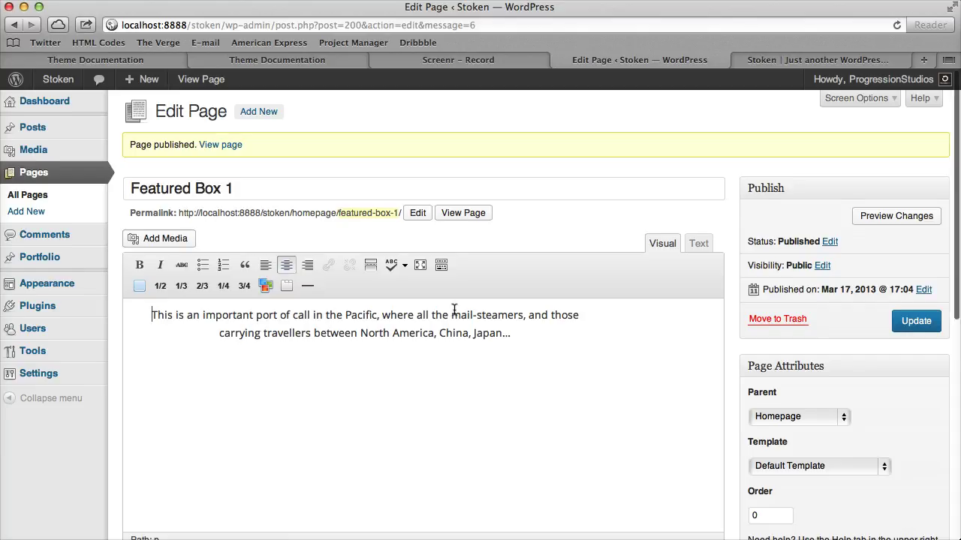
scroll(452, 311, down, 5)
click(792, 481)
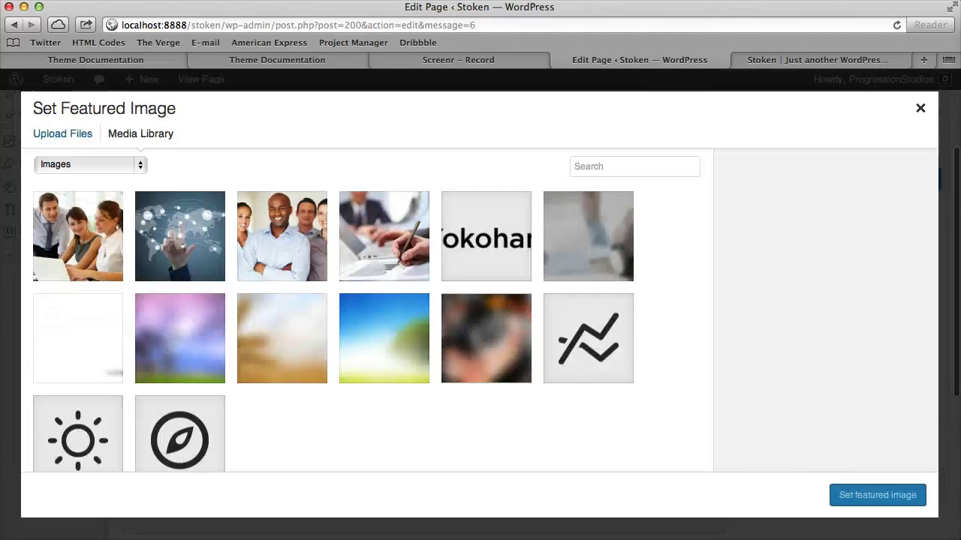
drag(960, 352, 600, 345)
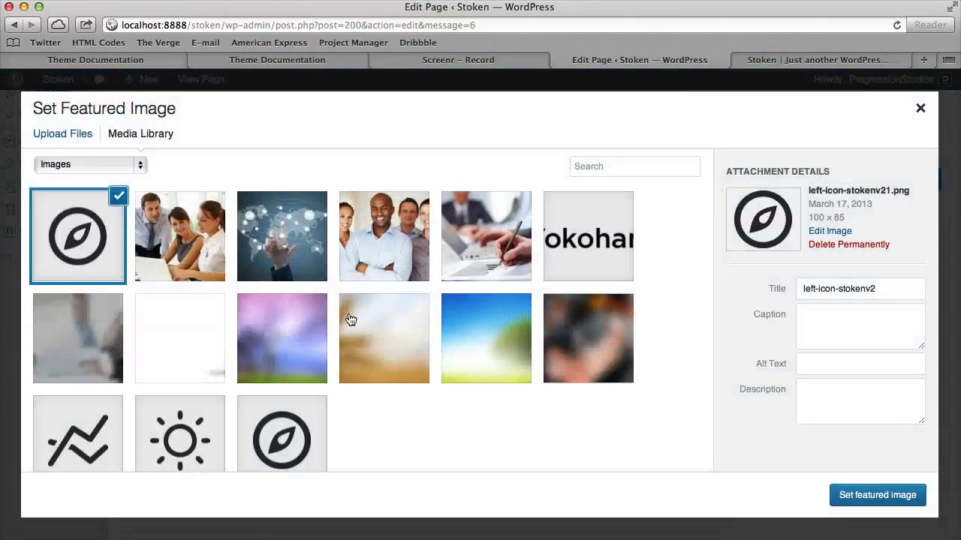
click(871, 495)
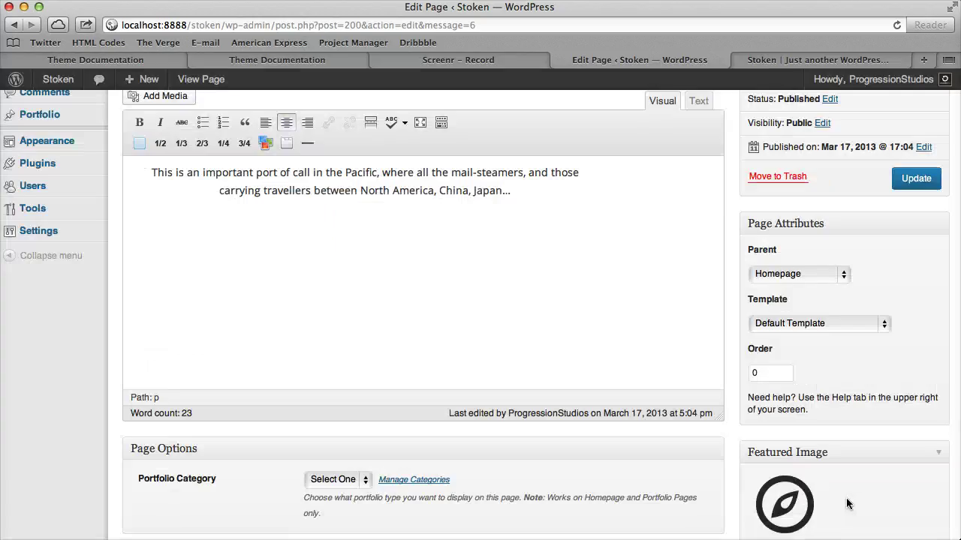
Update the Featured Box 1 page and check its icon on the reloaded front page.
scroll(783, 479, down, 5)
scroll(741, 300, up, 10)
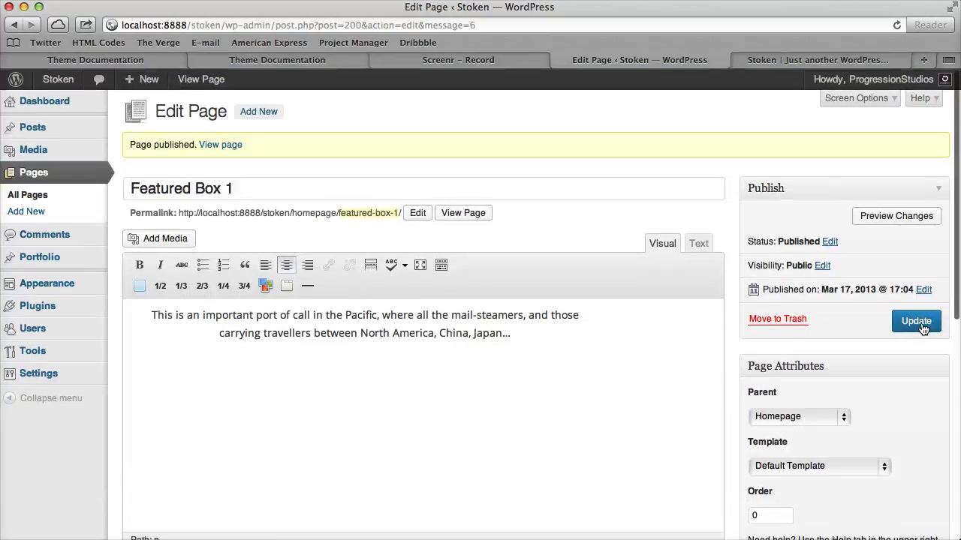
click(916, 320)
click(893, 59)
click(896, 25)
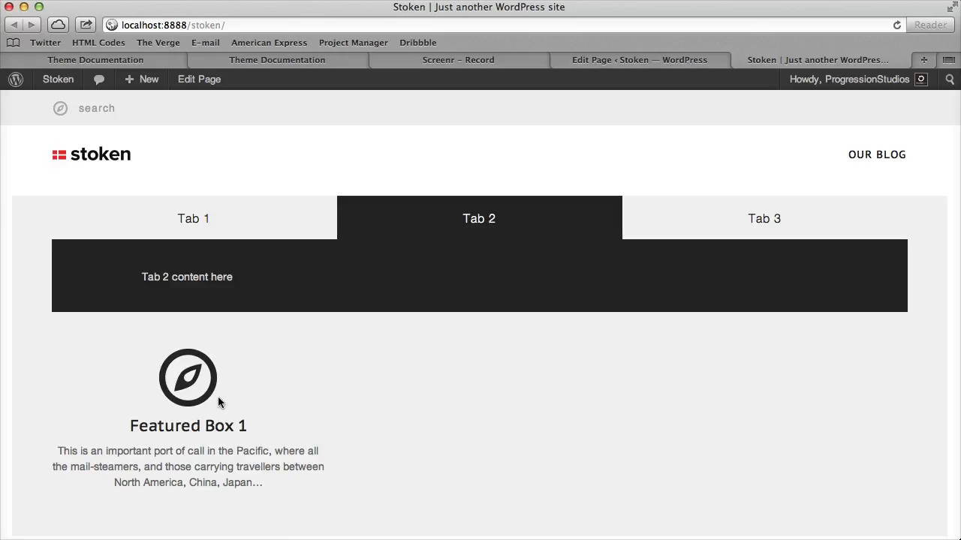
Set the Featured Box 1 page's order to 1 and update the page.
click(685, 59)
scroll(597, 334, down, 2)
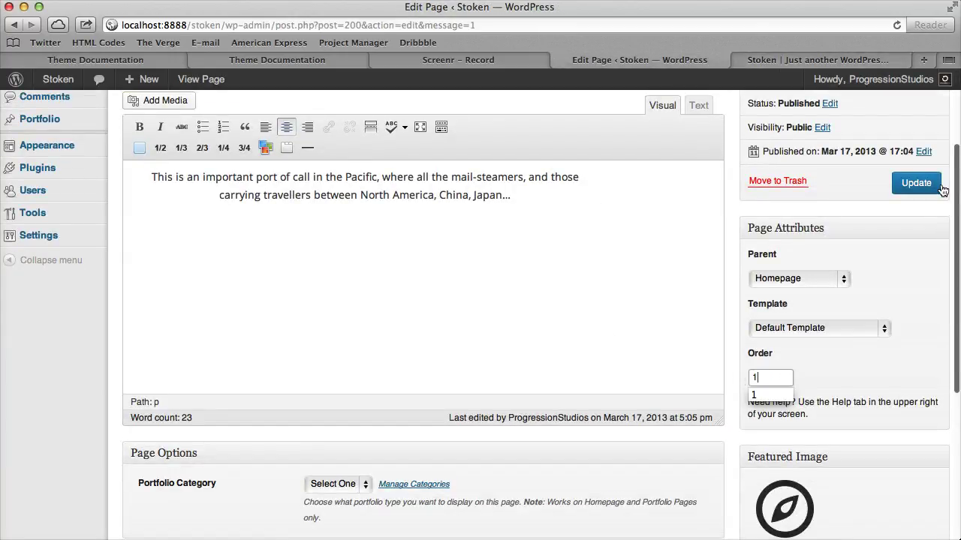
click(915, 184)
scroll(733, 331, down, 5)
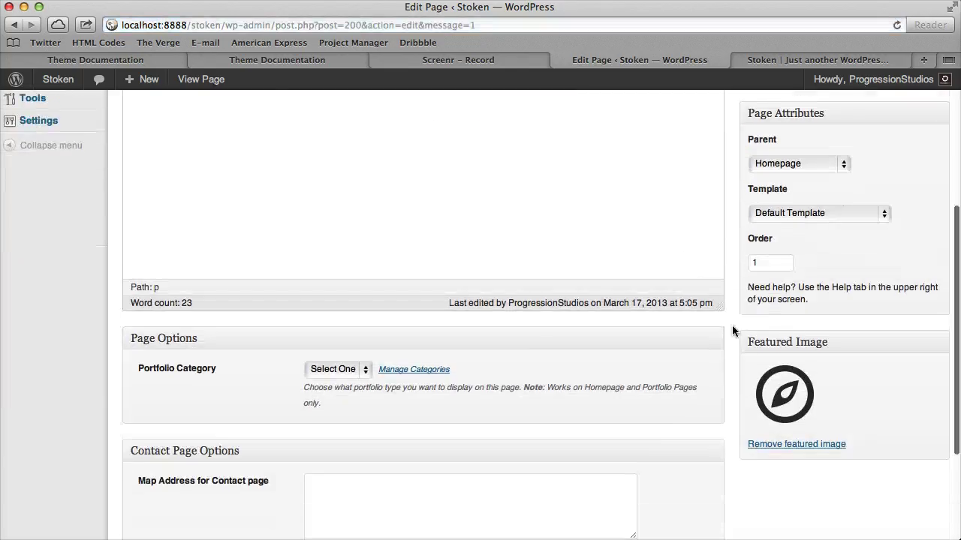
Create a new page titled Featured Box 2 and set its order to 2.
scroll(449, 271, up, 10)
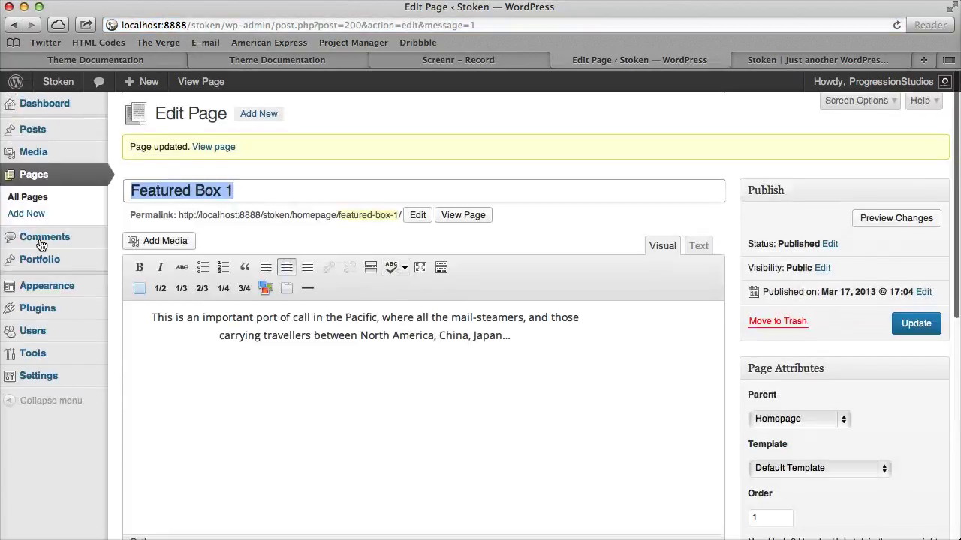
click(27, 213)
text(Featured Box 2)
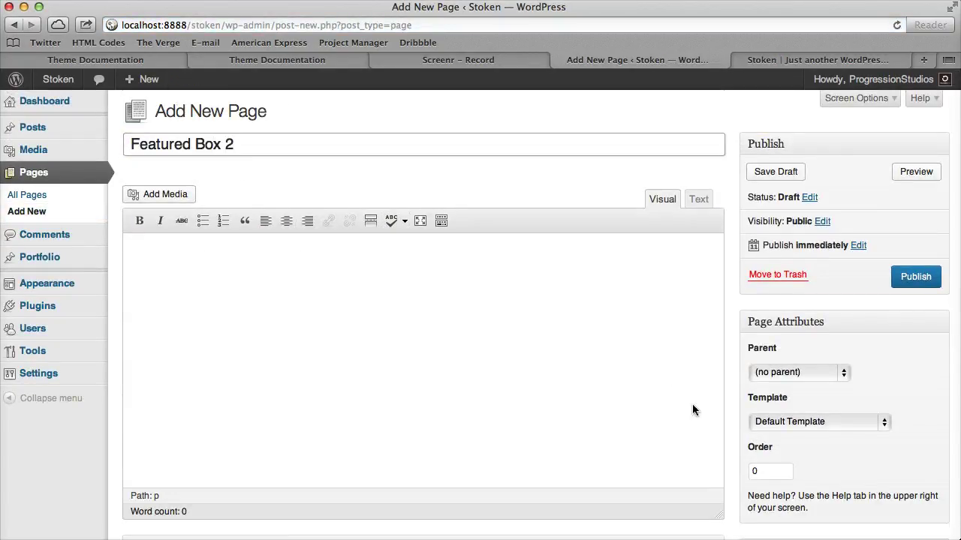
double_click(770, 467)
text(2)
Fill the page body with the "This is an important port of call in the Pacific" text and centre it.
click(478, 322)
text(This is an important port of call in the Pacific, where all the mail-steamers, and those carrying travellers between North America, China, Japan...)
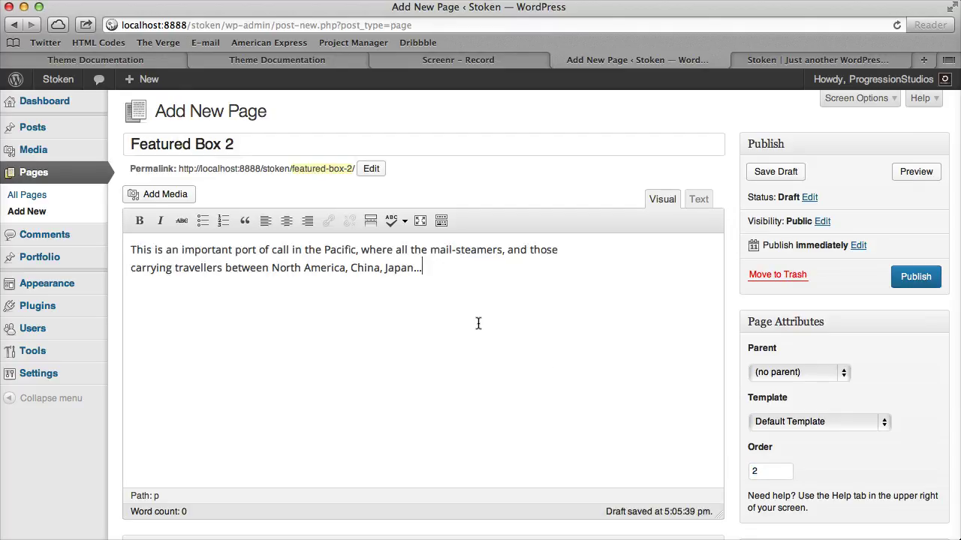
key(super+a)
click(287, 221)
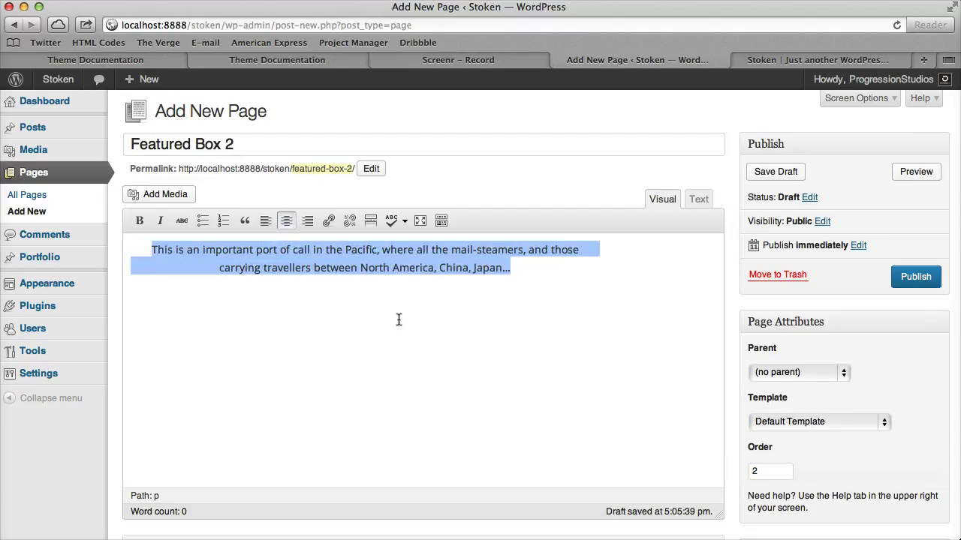
Upload the sun icon middle-icon-stoken and set it as the featured image of the Featured Box 2 page.
scroll(680, 389, down, 5)
scroll(540, 318, up, 5)
click(167, 197)
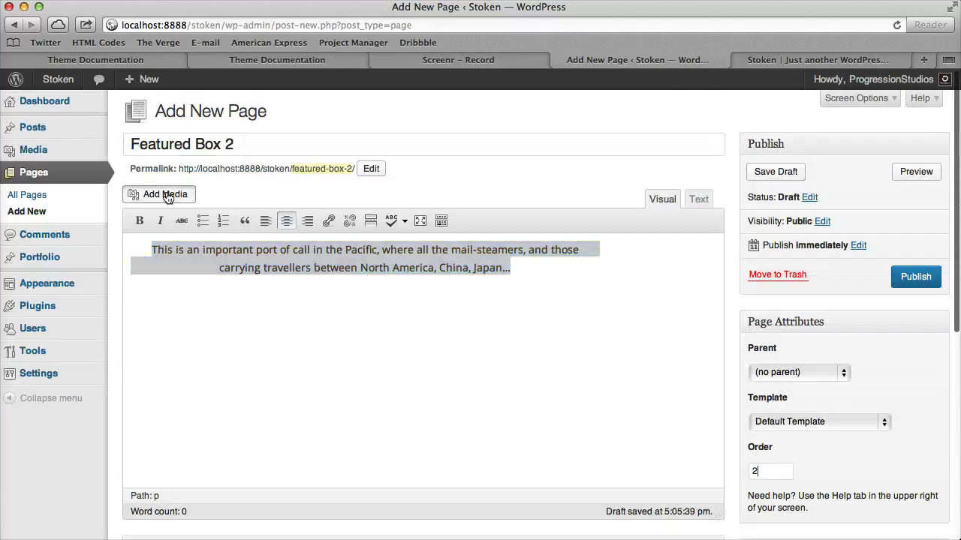
click(125, 153)
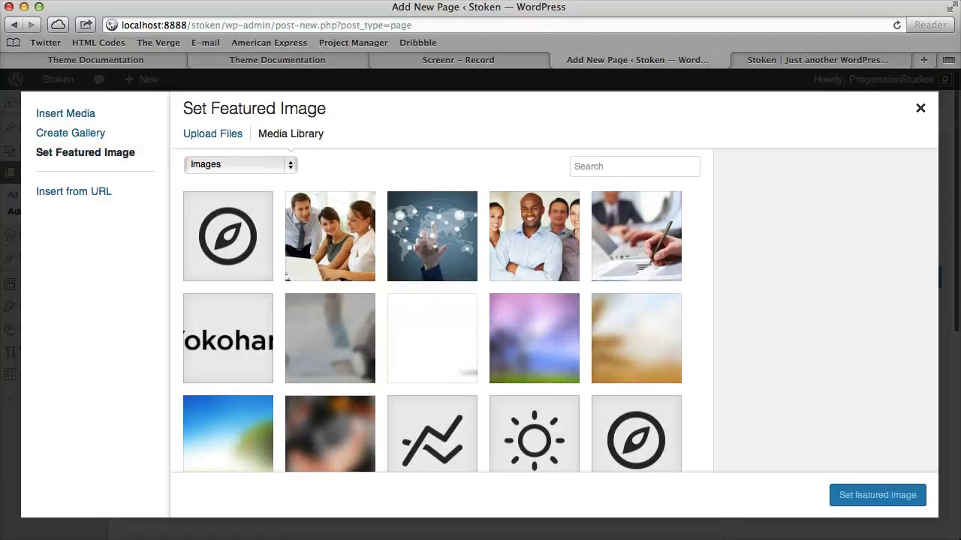
drag(686, 309, 510, 289)
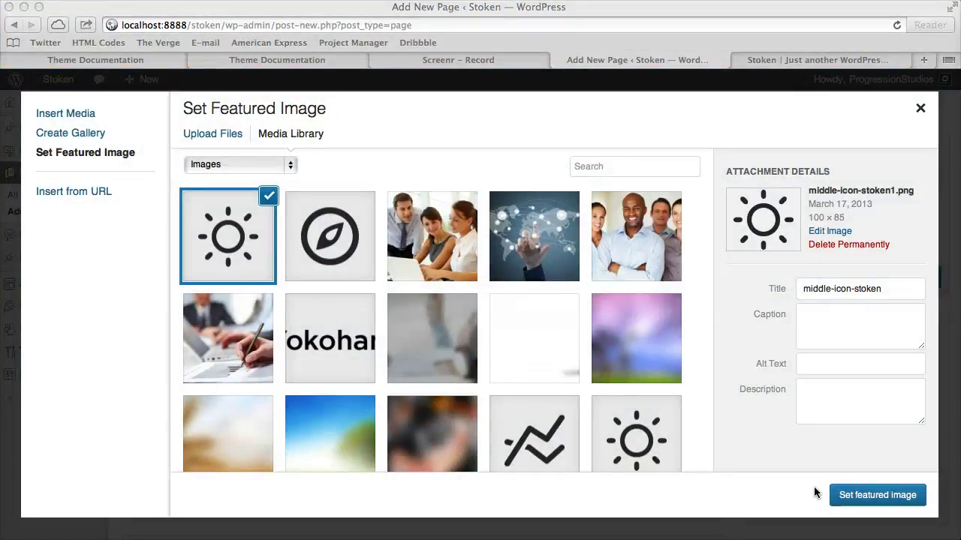
click(882, 502)
click(881, 500)
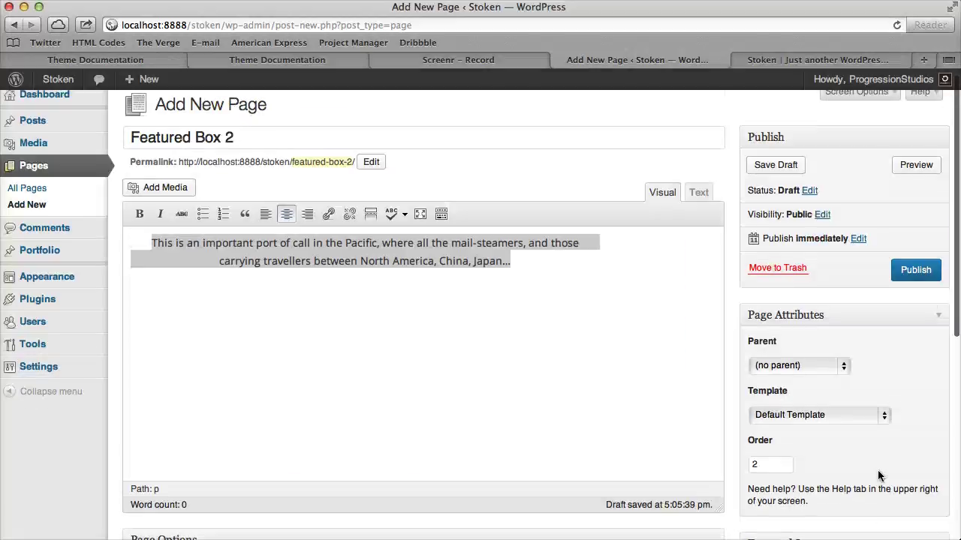
Publish the Featured Box 2 page.
scroll(879, 476, down, 6)
scroll(871, 390, up, 6)
click(918, 276)
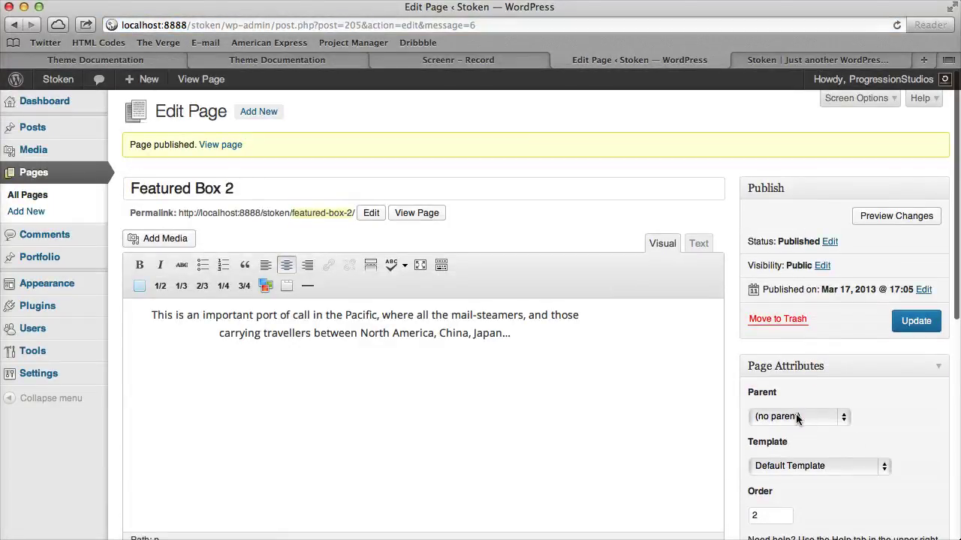
Set the Featured Box 2 page's parent to Homepage, update it, and check the box on the front page.
click(797, 418)
click(778, 395)
click(907, 323)
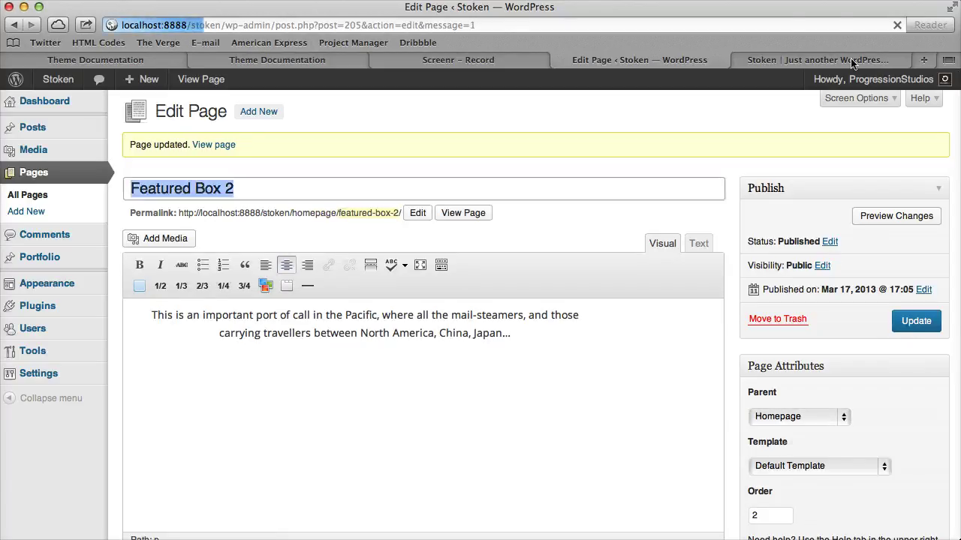
click(854, 60)
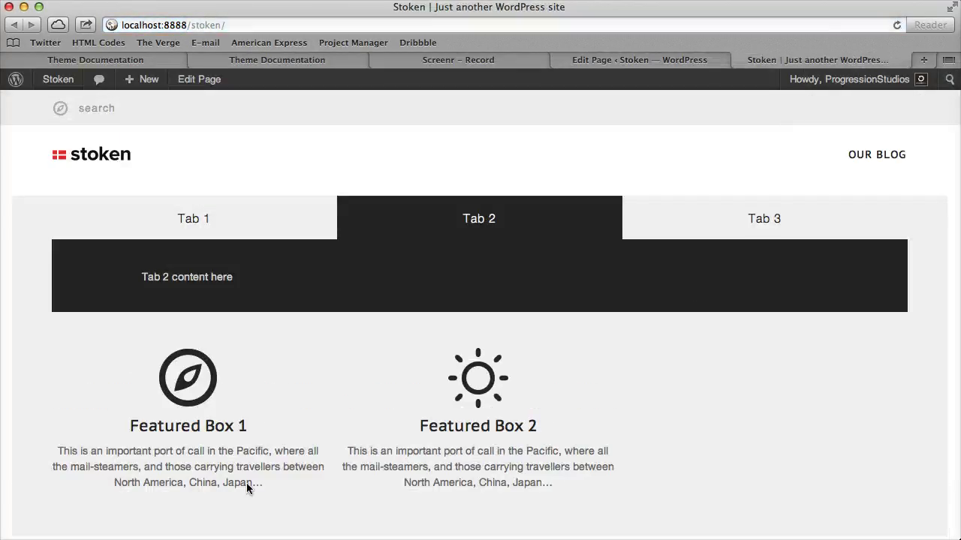
Create a new page titled Featured Box 3 with the same port-of-call paragraph, centred, as its body.
click(620, 60)
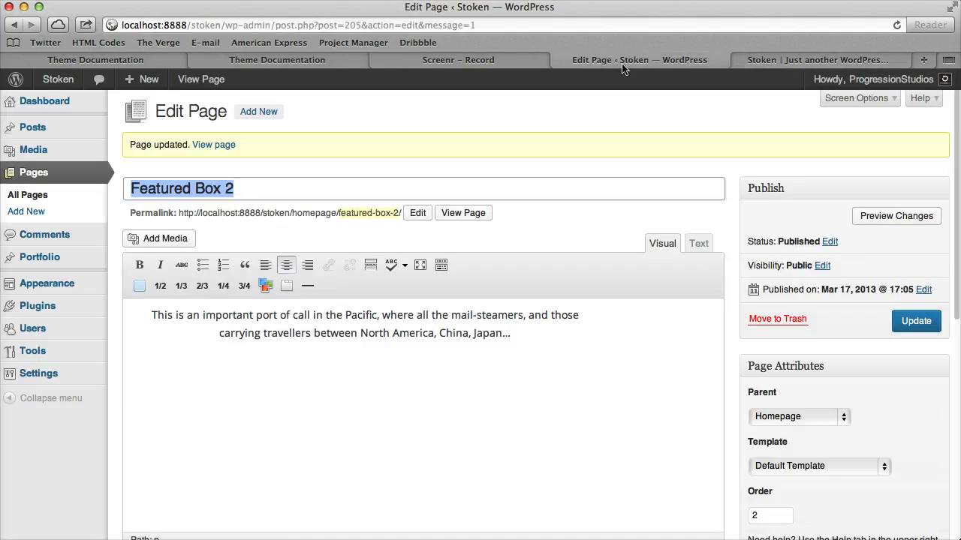
click(45, 216)
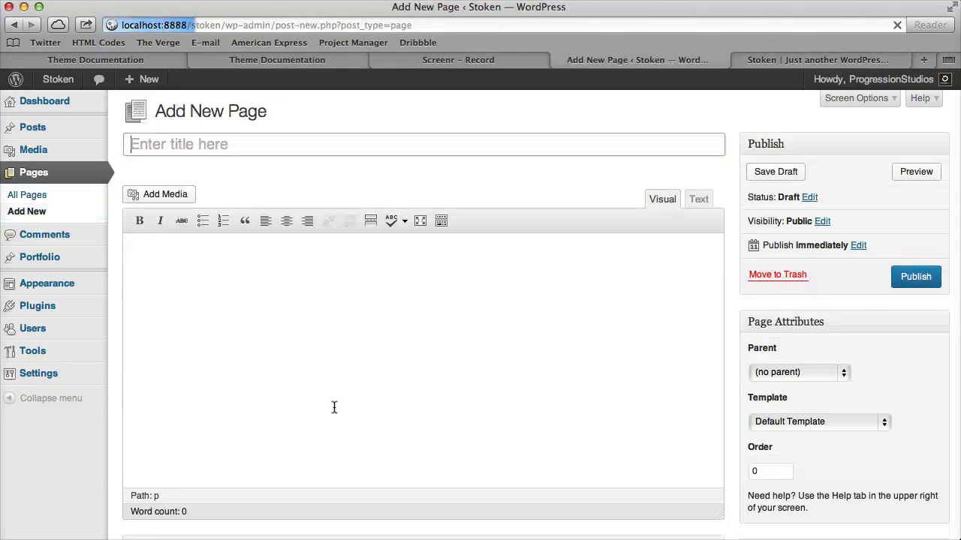
key(super+a)
click(286, 221)
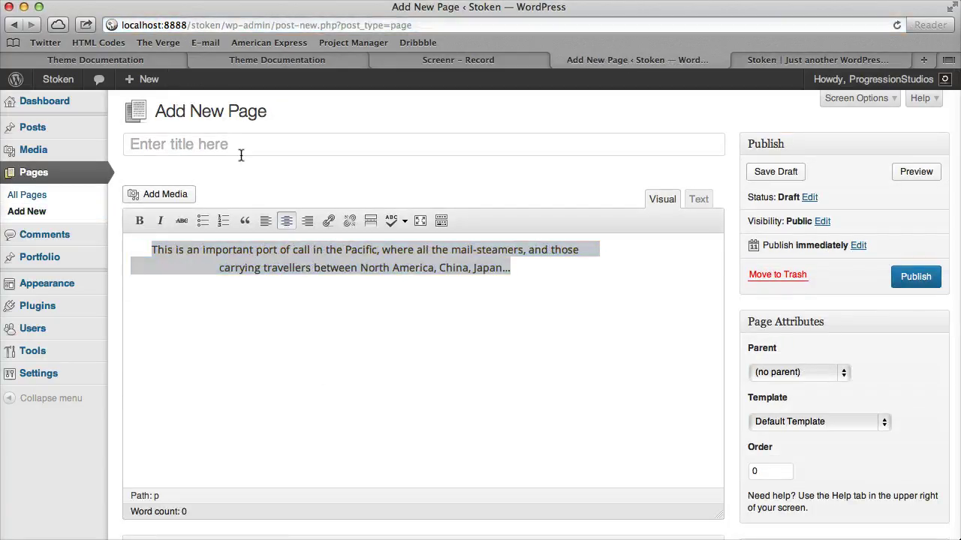
click(241, 147)
text(Featured Box 3)
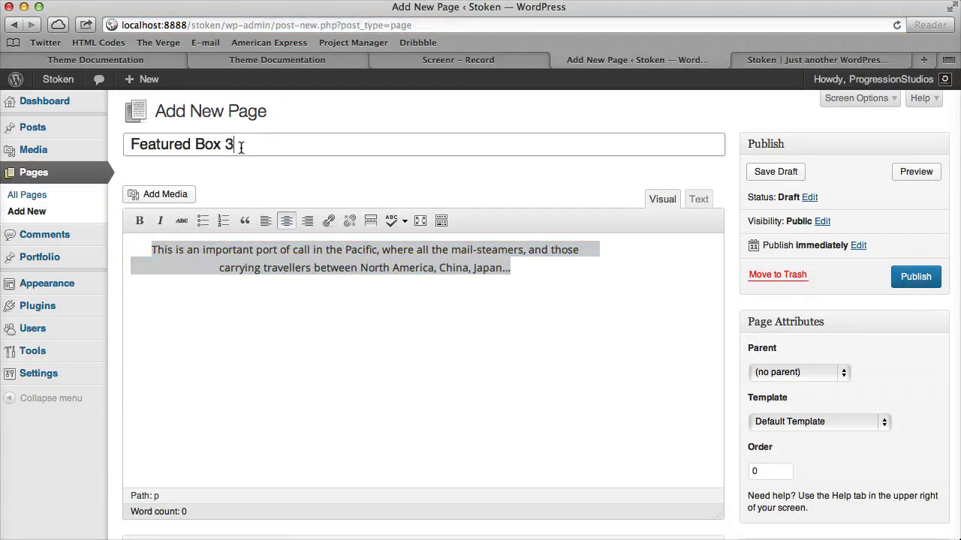
Set the Featured Box 3 page's parent to Homepage and its order to 3.
click(798, 373)
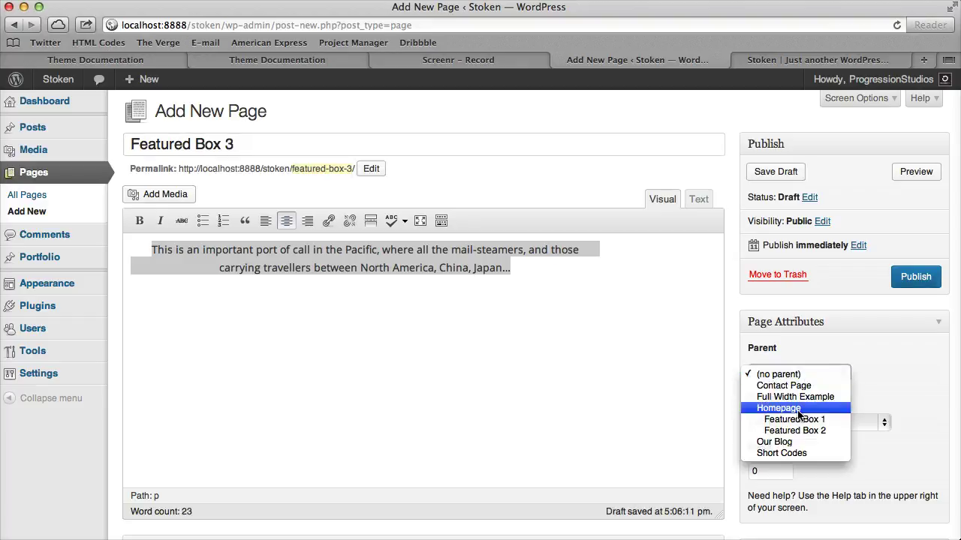
click(780, 408)
double_click(772, 471)
Upload the zigzag icon right-icon-stoken and set it as the featured image of the Featured Box 3 page.
scroll(713, 454, down, 2)
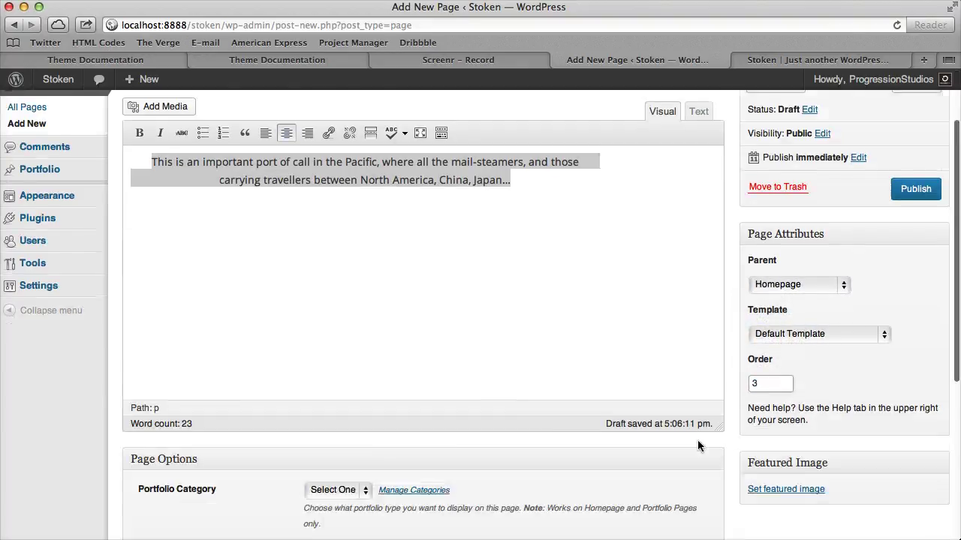
scroll(697, 440, up, 2)
click(187, 195)
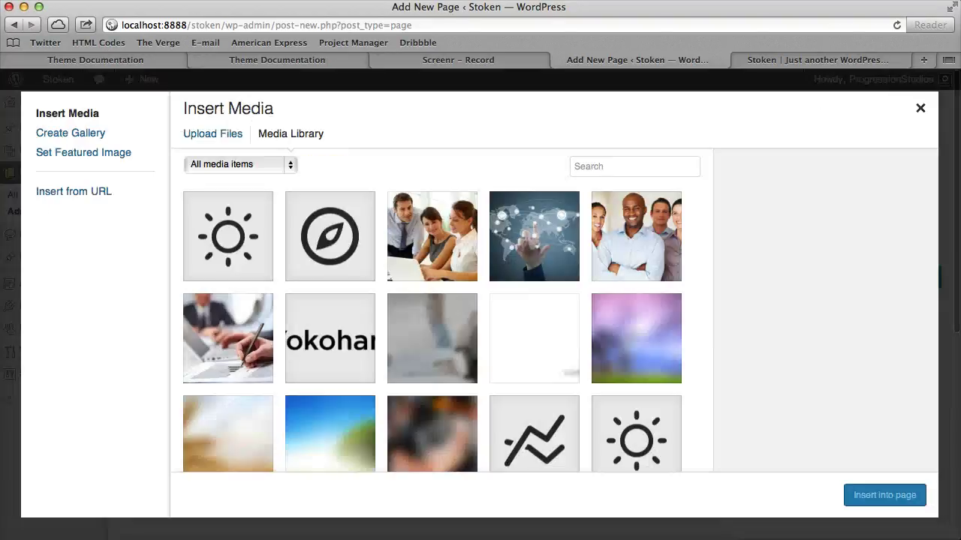
drag(2, 225, 401, 250)
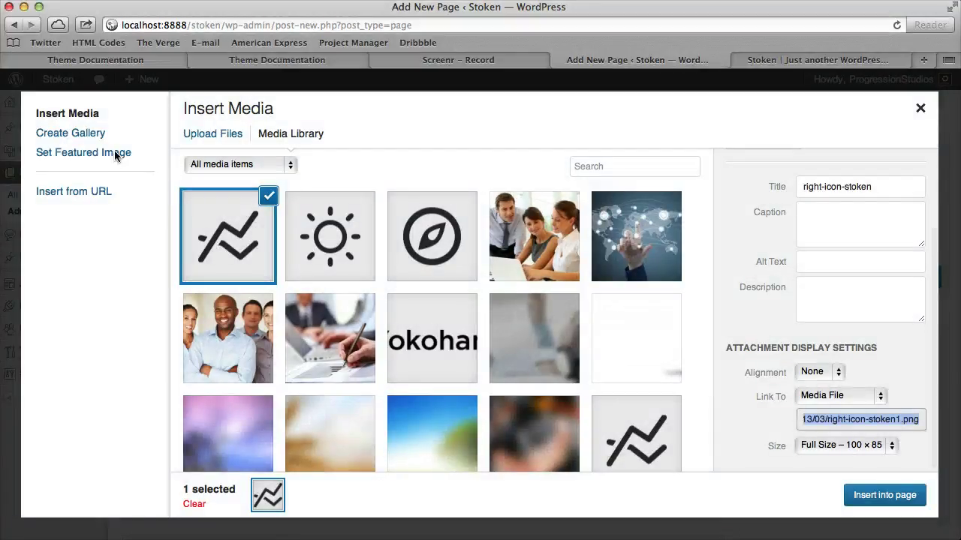
click(96, 154)
click(258, 203)
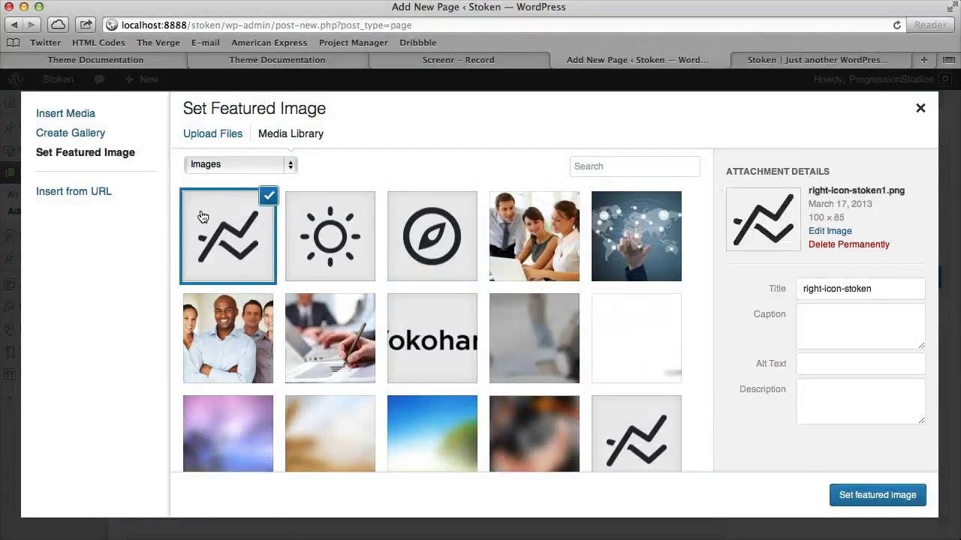
click(885, 497)
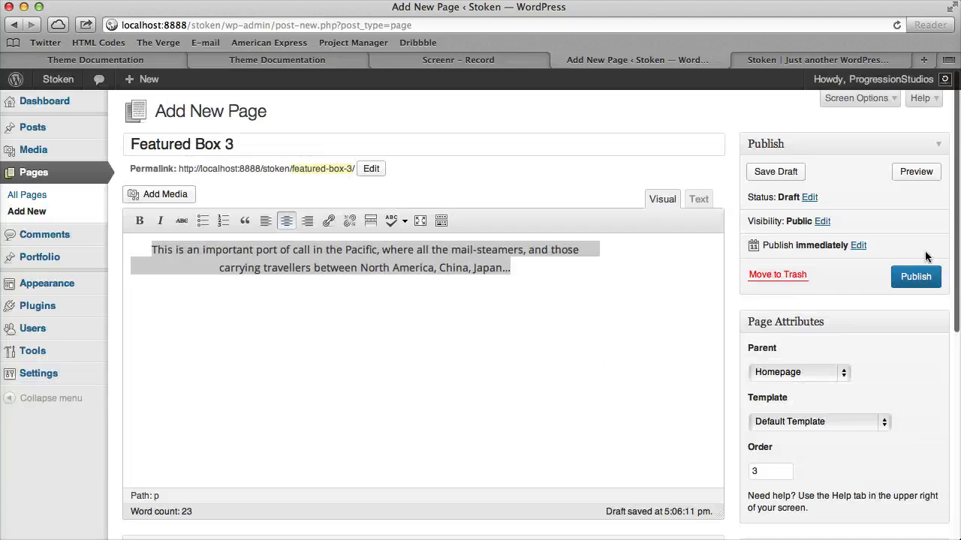
Publish the Featured Box 3 page and check the row of feature boxes on the reloaded front page.
click(915, 276)
click(818, 59)
key(super+r)
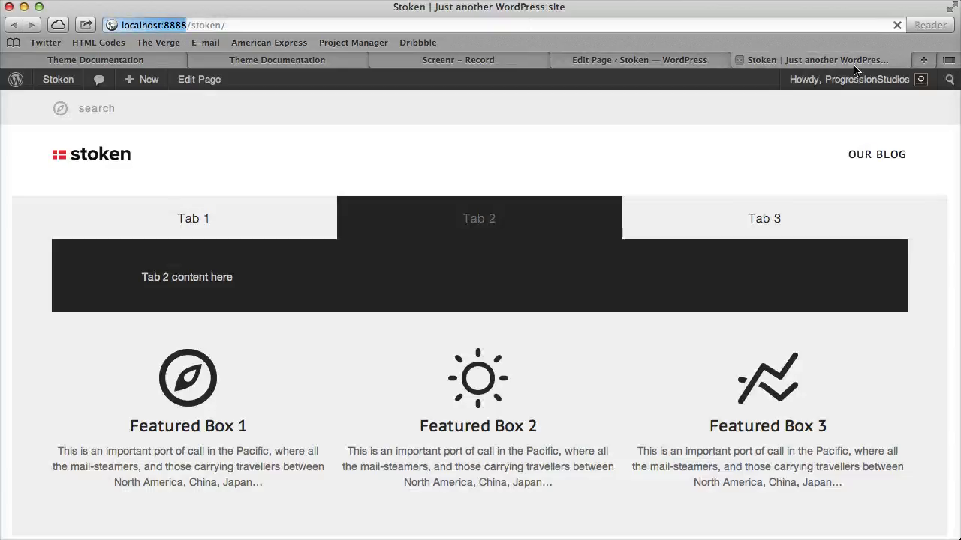
scroll(197, 323, down, 2)
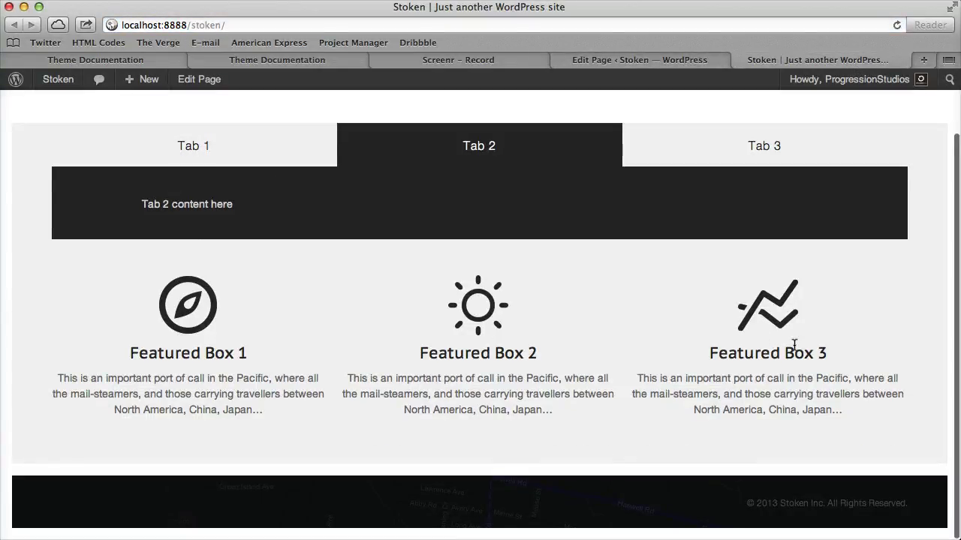
scroll(795, 343, up, 2)
Open the Homepage section of the theme options in the WordPress admin.
click(640, 59)
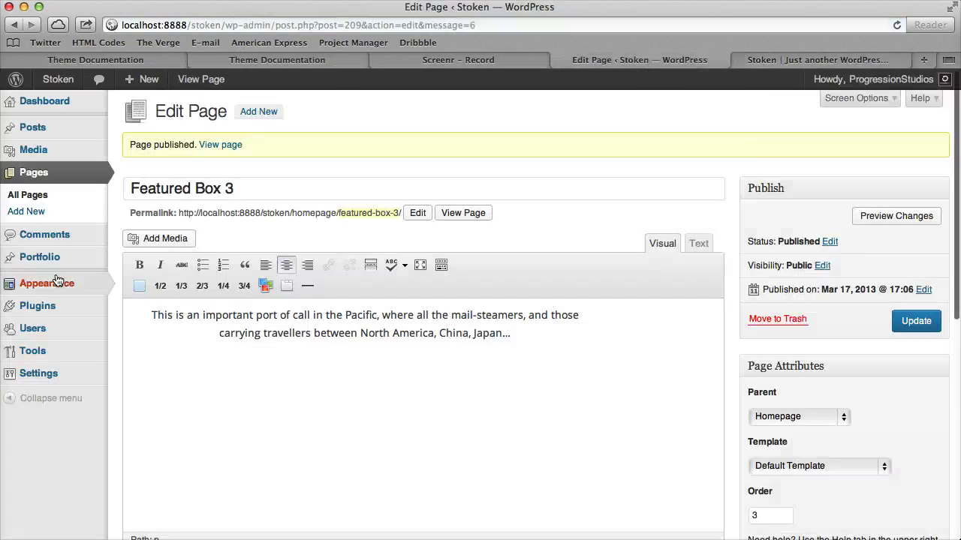
mouse_move(78, 283)
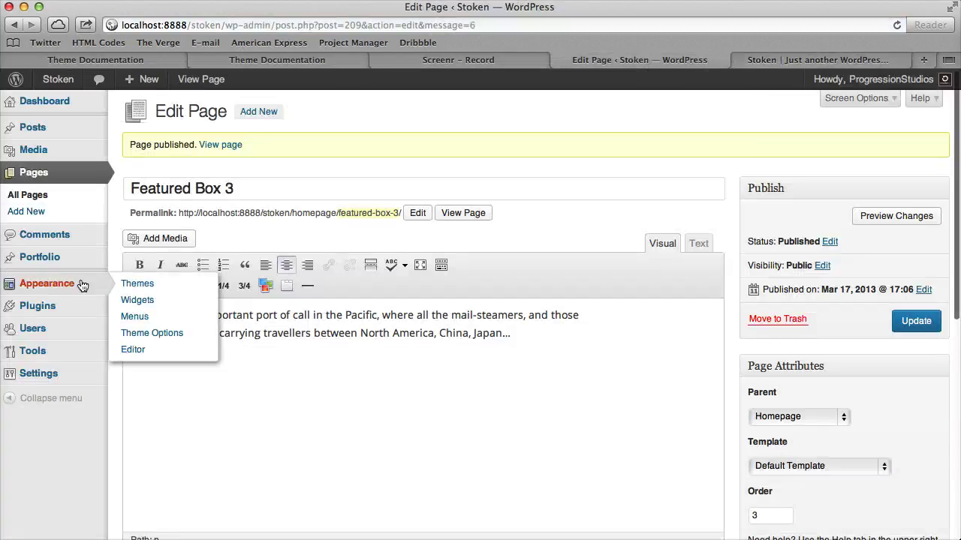
click(176, 336)
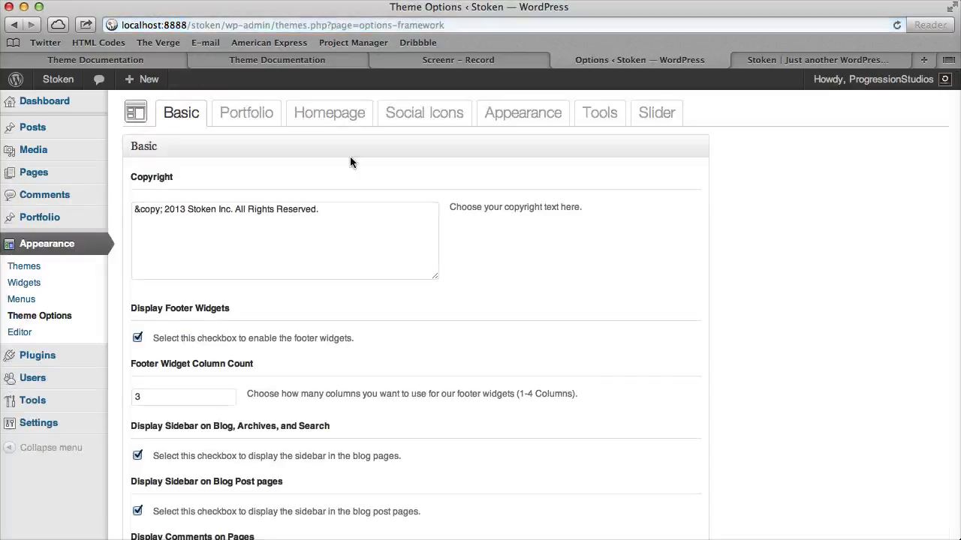
click(334, 114)
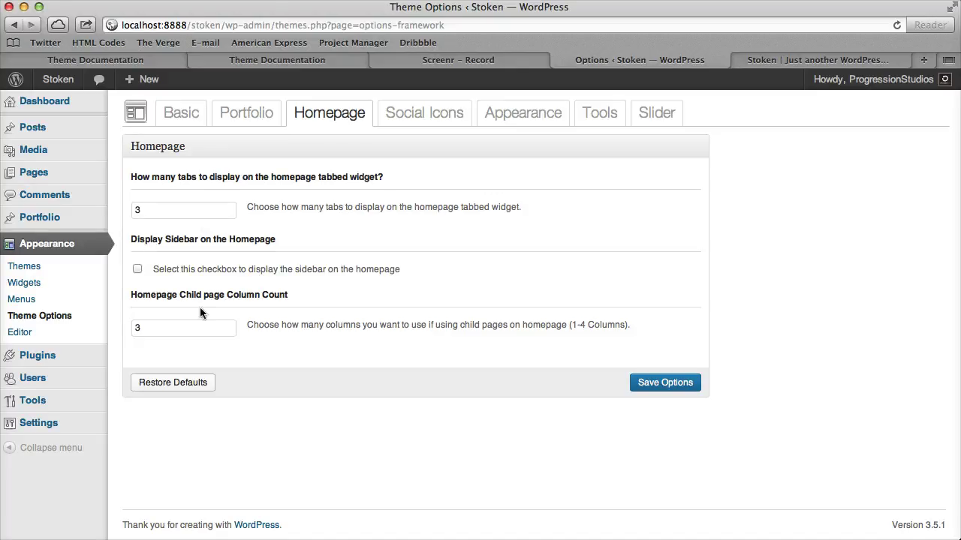
Set the homepage child page column count to 4, save, and check the boxes on the reloaded front page.
drag(157, 331, 136, 328)
click(665, 383)
key(ctrl+Tab)
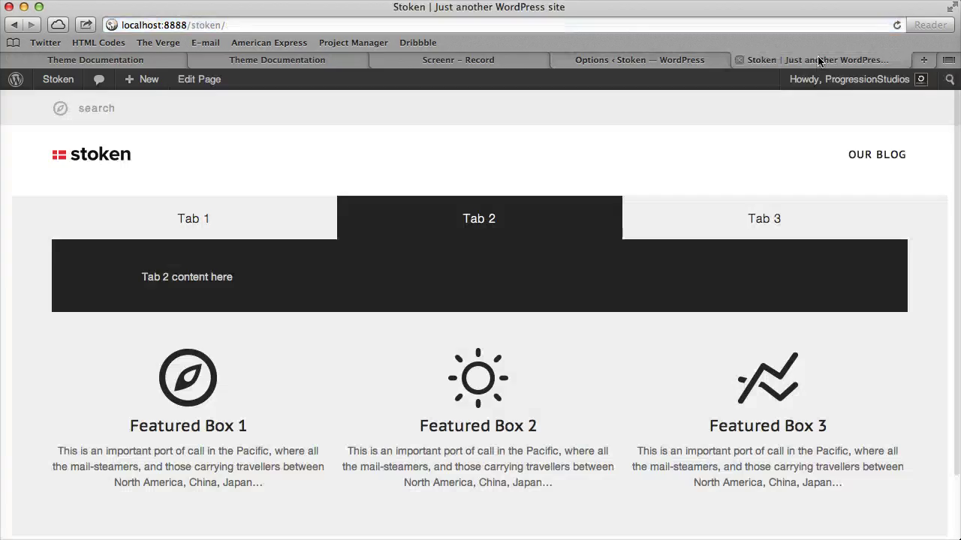
key(super+r)
scroll(375, 346, down, 3)
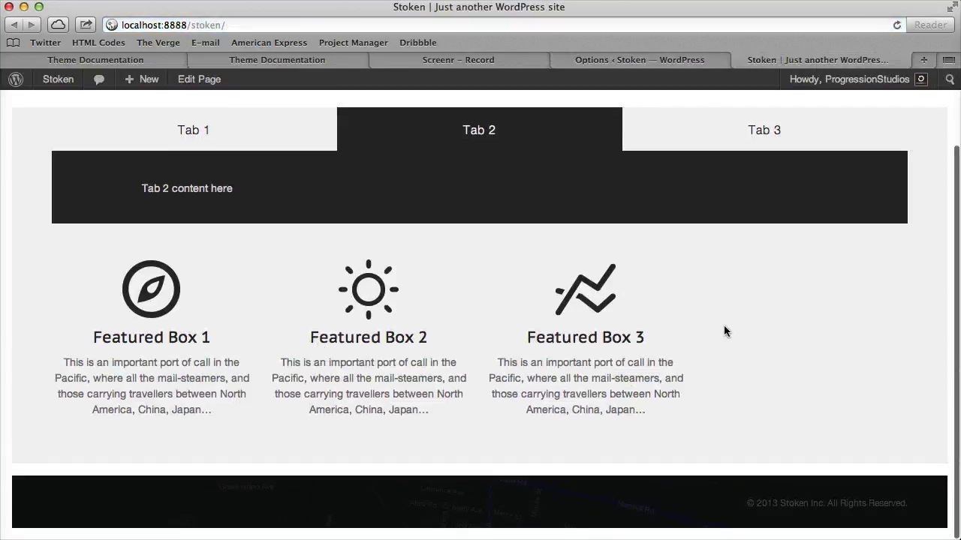
Set the homepage child page column count to 2 and save the theme options.
click(601, 60)
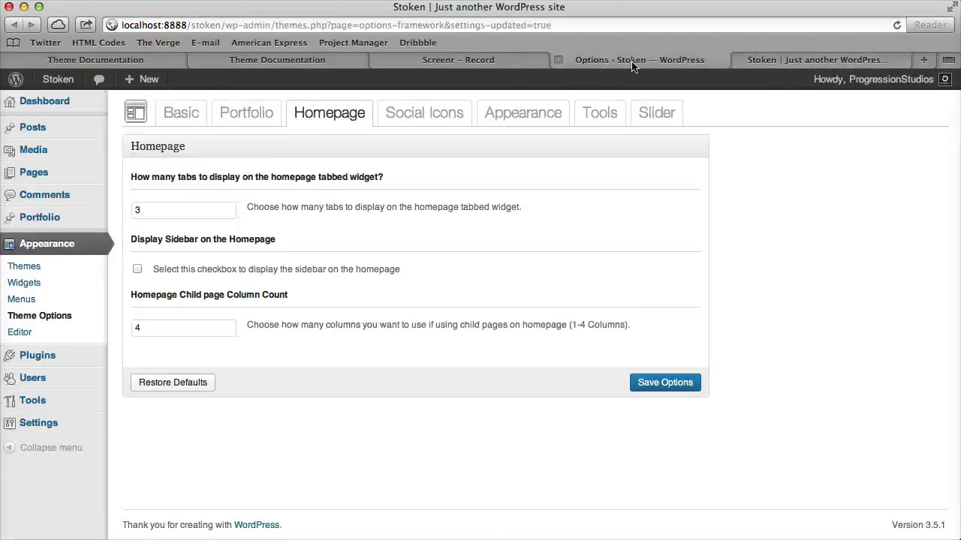
drag(155, 381, 110, 329)
text(2)
click(665, 383)
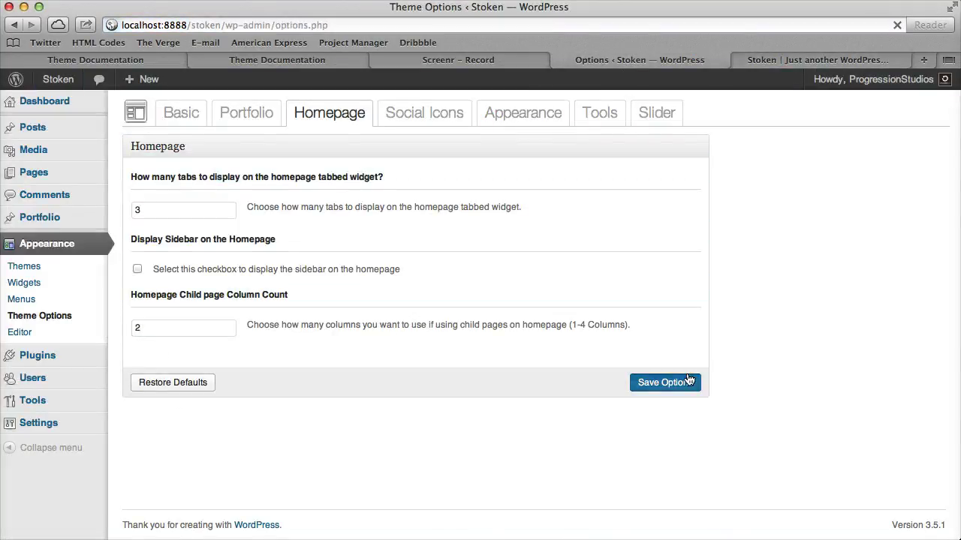
Reload the front page and examine how the feature boxes are arranged with the new column count.
click(804, 60)
key(super+r)
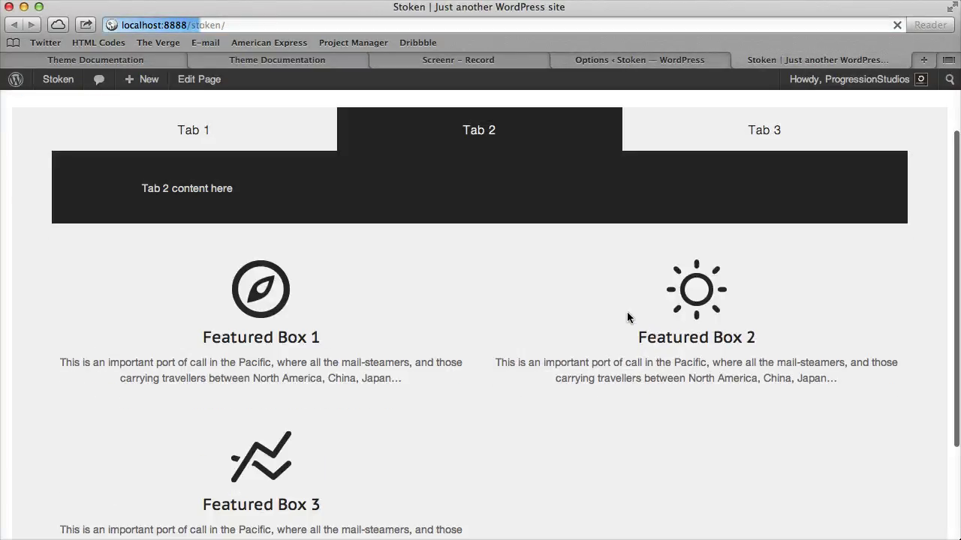
scroll(761, 311, down, 4)
scroll(762, 308, up, 5)
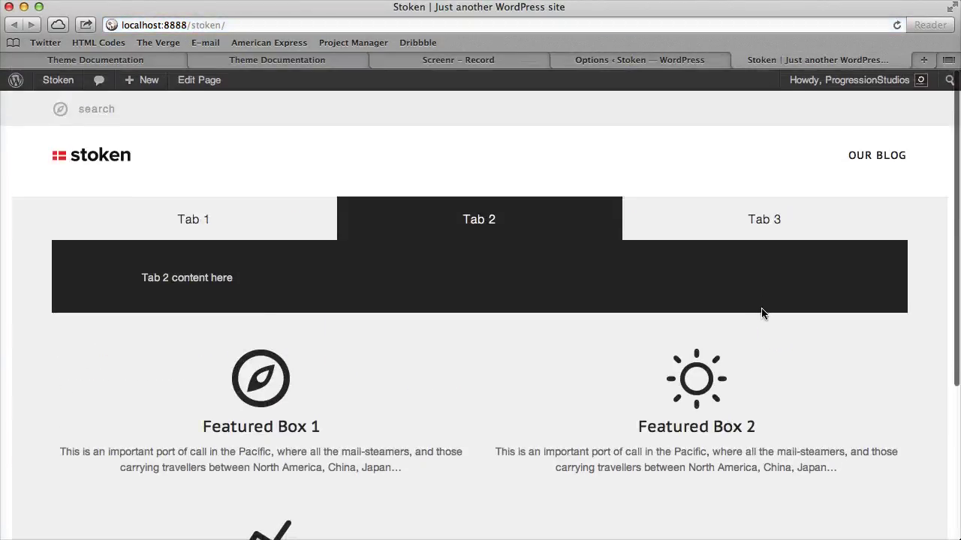
scroll(735, 233, down, 6)
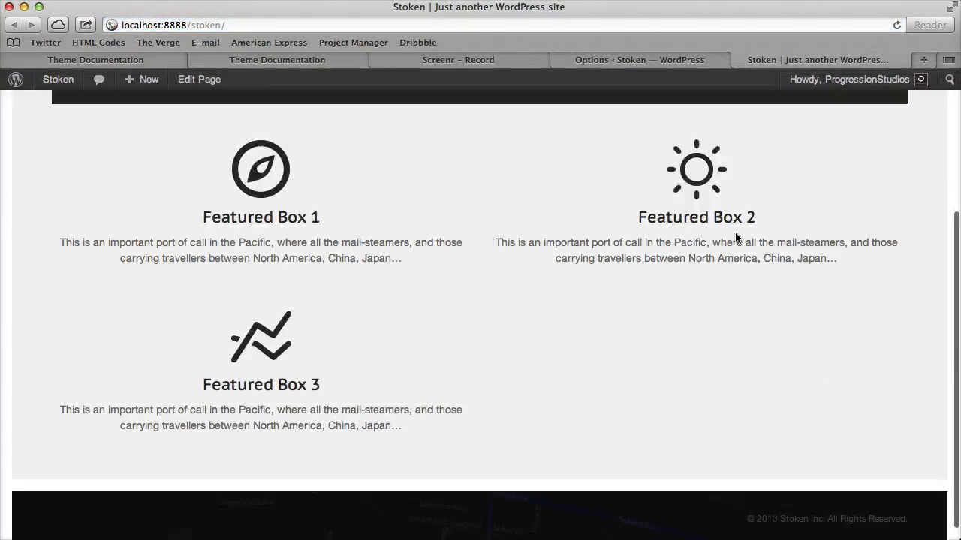